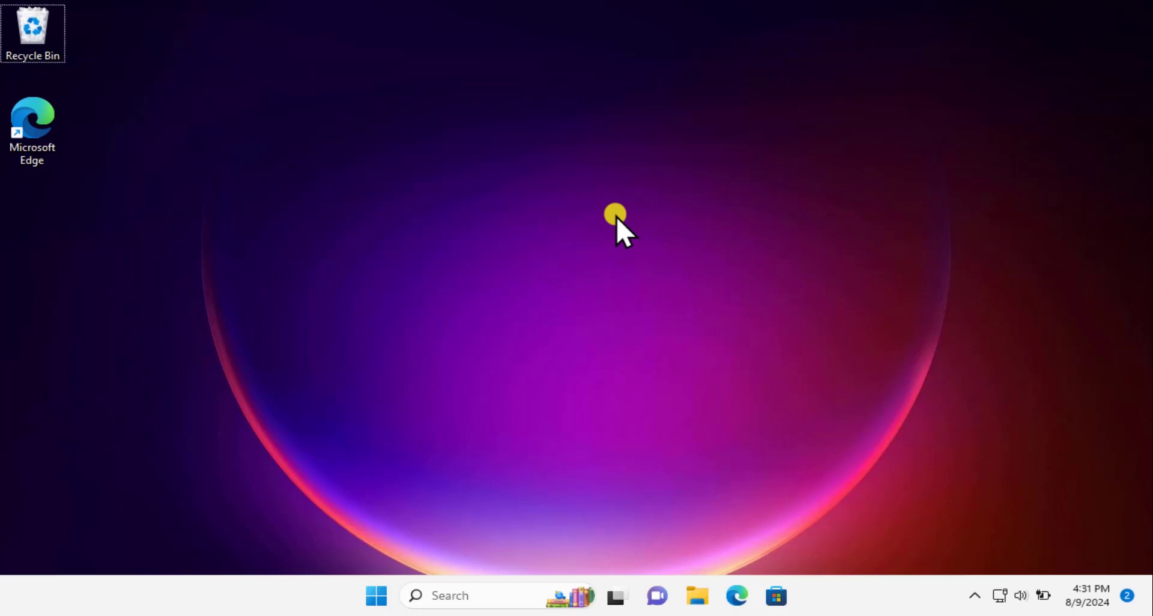
Step: Open a Command Prompt and run a continuous ping to 8.8.8.8 with the -t option, stopping it after several replies
key("super+r")
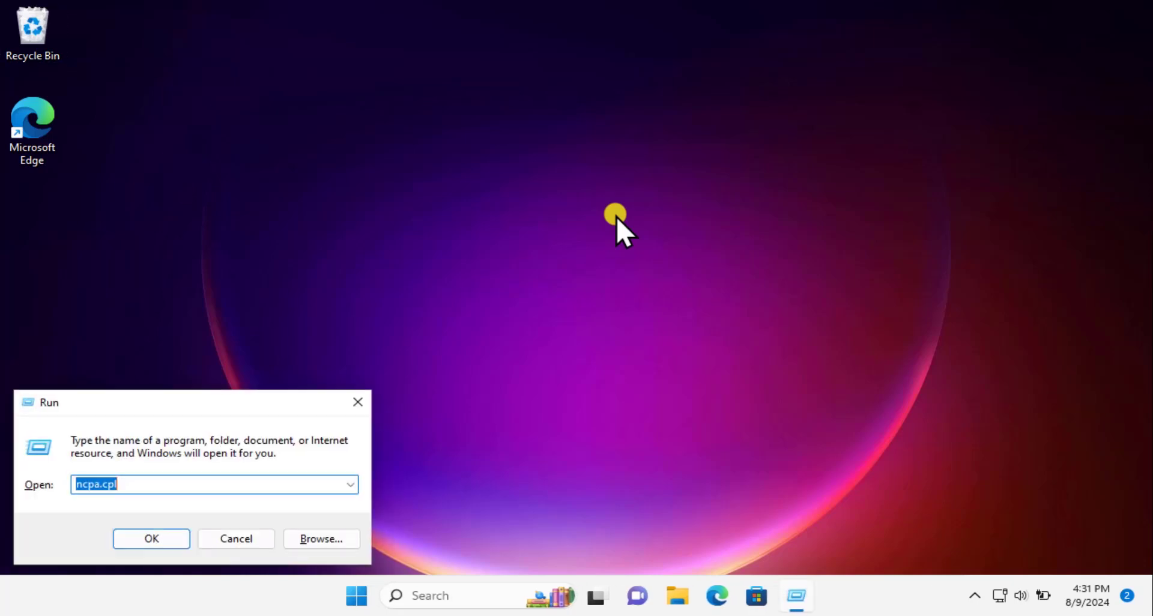
type("cmd")
key("Return")
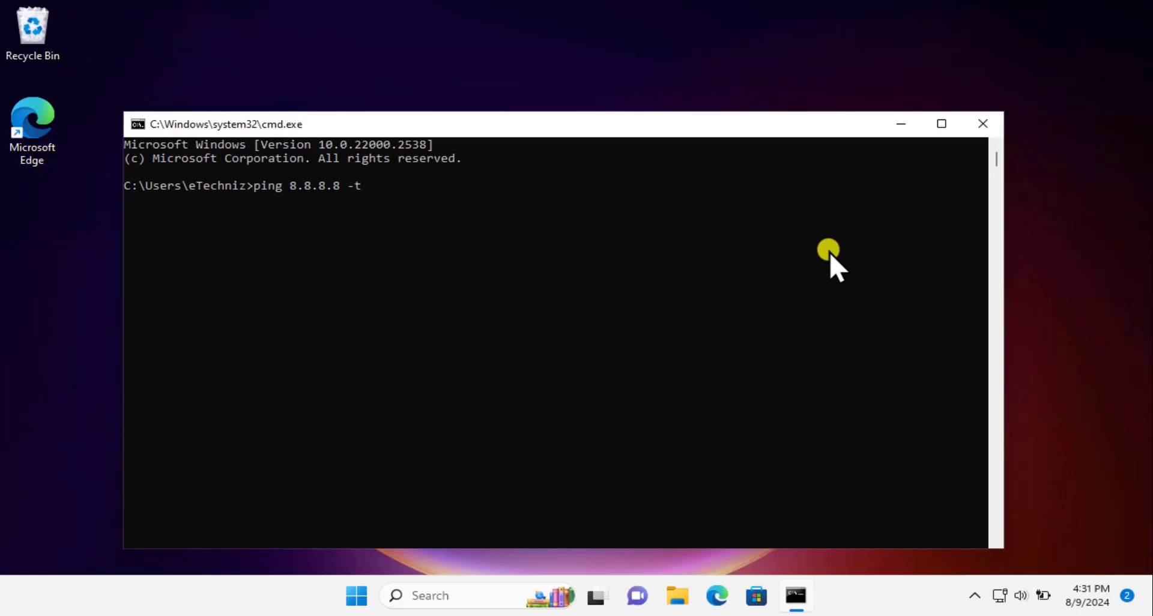
key("Return")
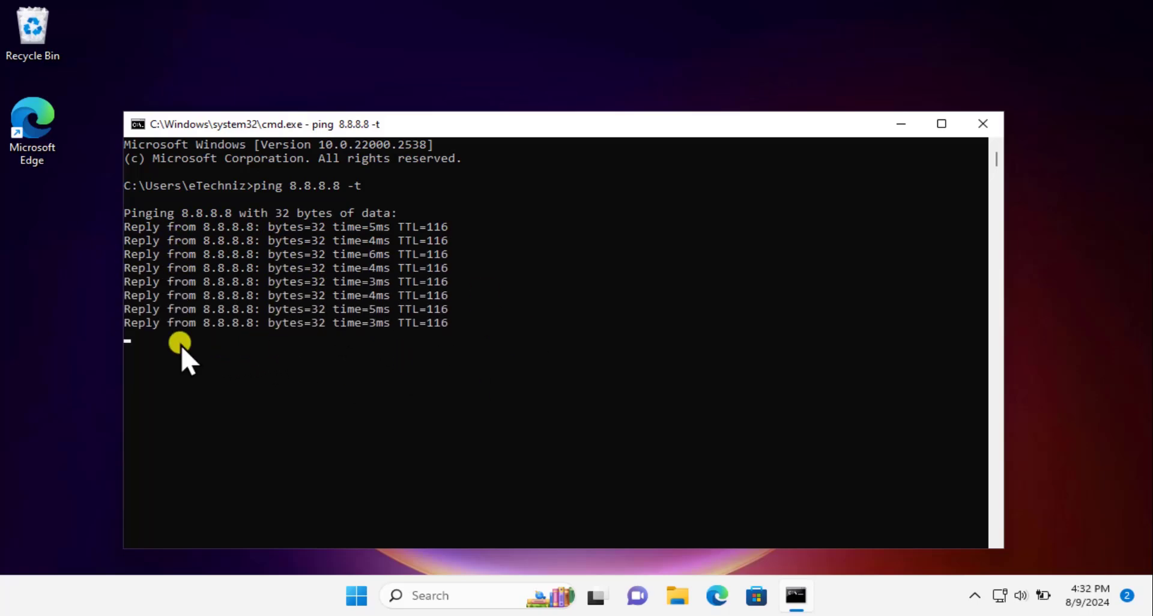
key("ctrl+c")
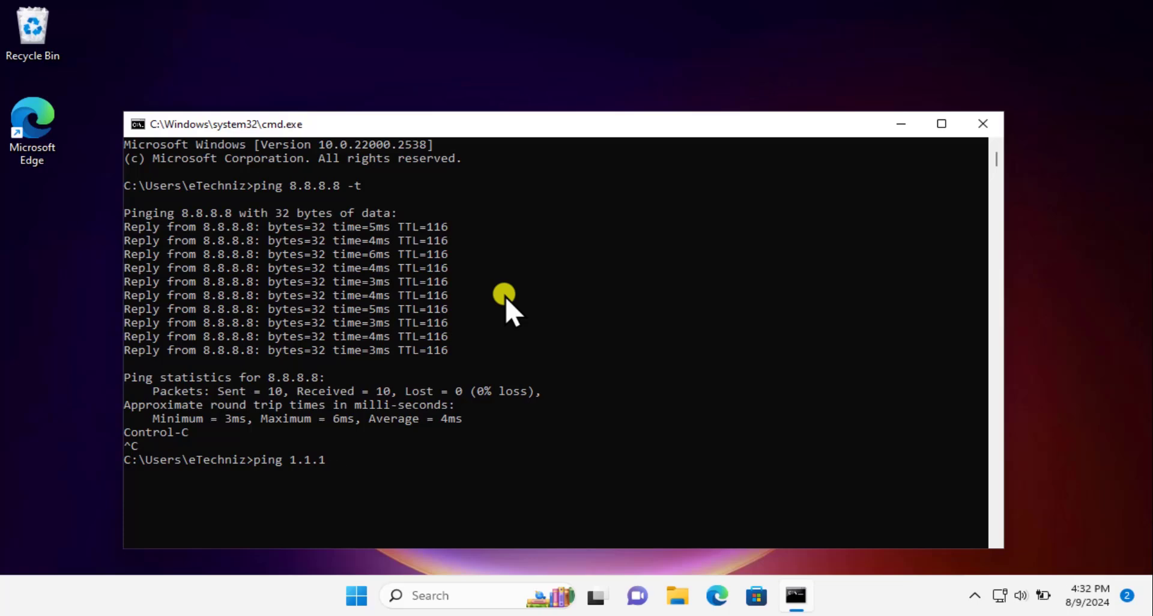
Step: Test the connection with a continuous ping to 1.1.1.1 using the -t option, and close the Command Prompt
type("-t")
key("Return")
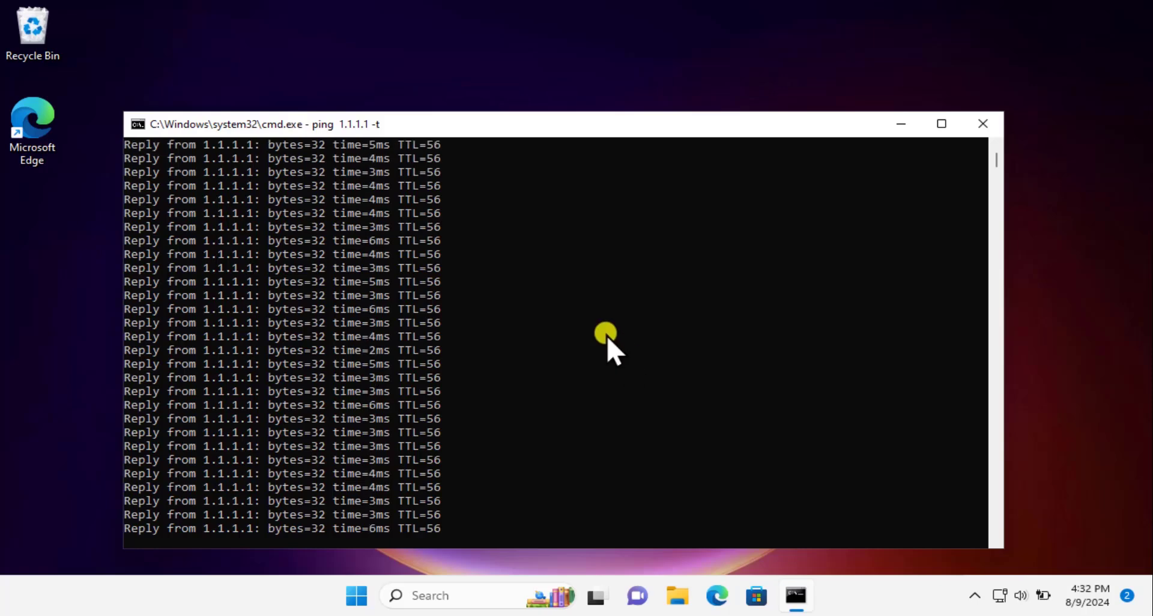
left_click(983, 124)
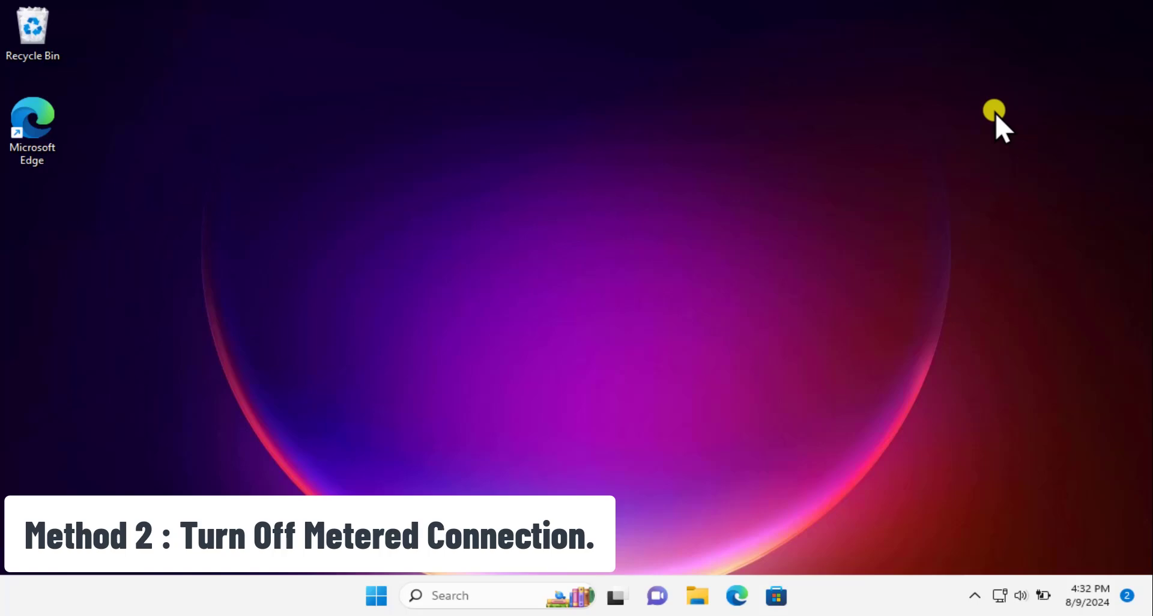
Step: Set the Ethernet network profile type to Private in Windows Settings and check the metered connection setting
left_click(378, 595)
left_click(794, 205)
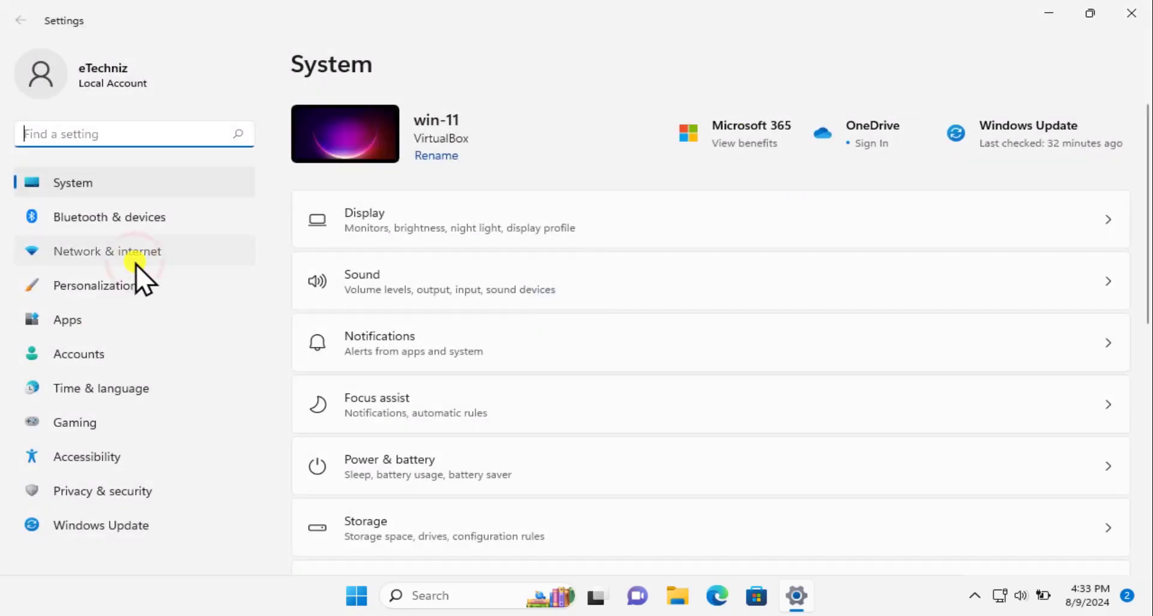
left_click(137, 258)
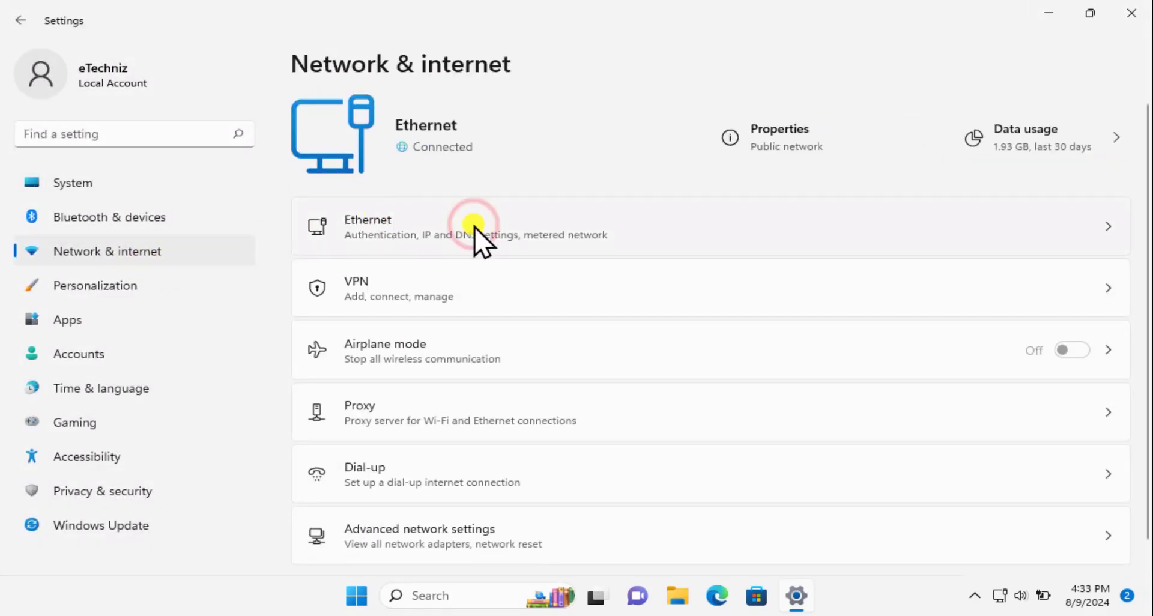
left_click(474, 225)
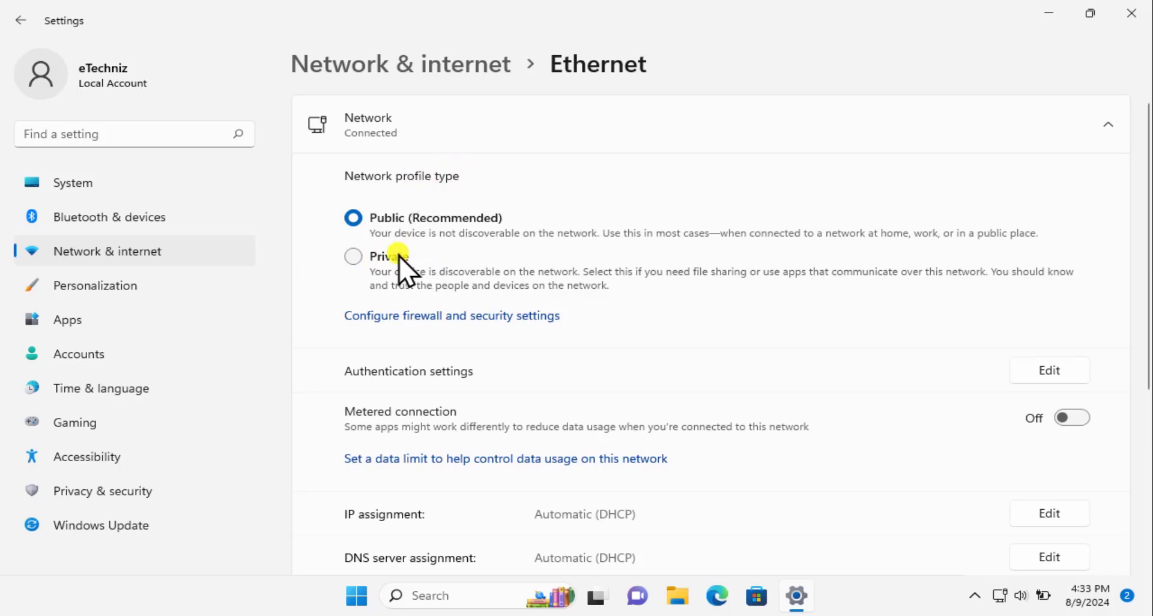
left_click(356, 257)
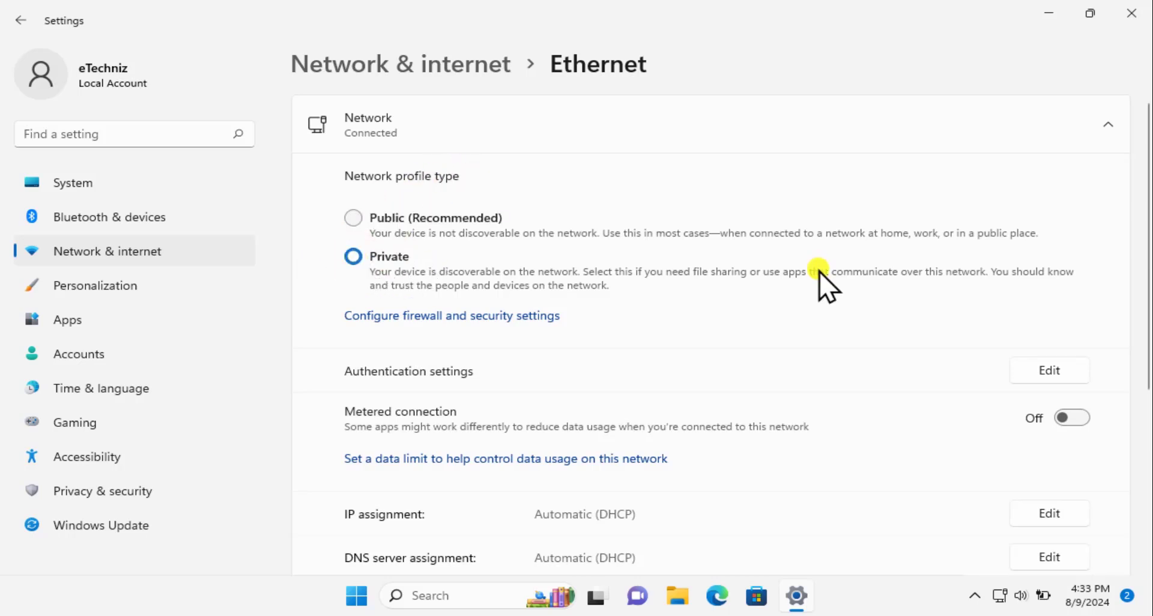
scroll(625, 313, "down", 3)
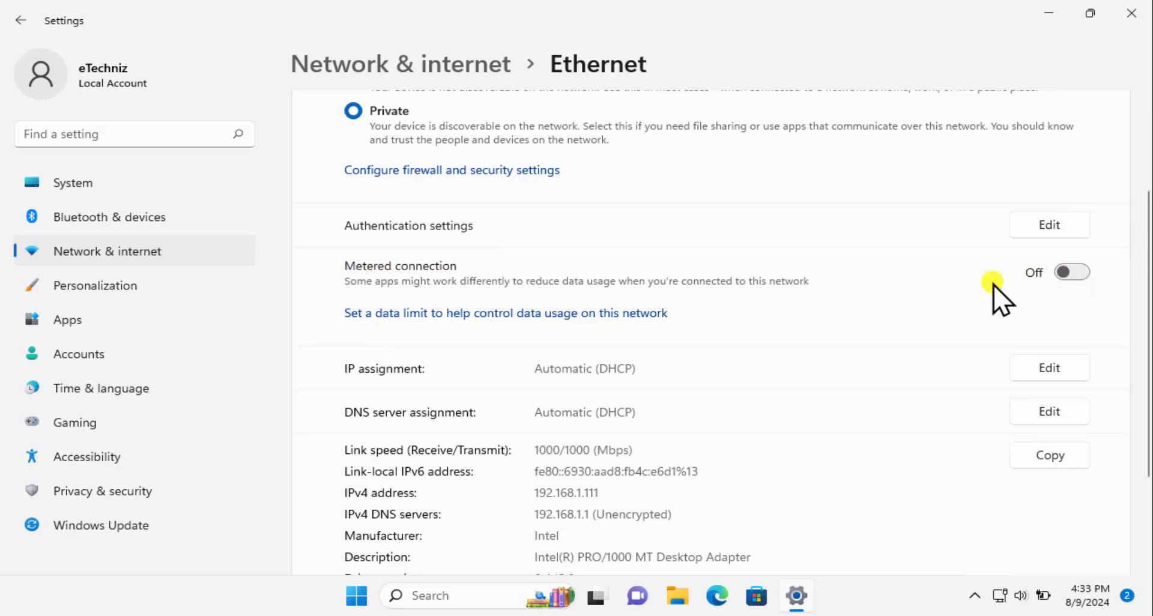
left_click(1131, 14)
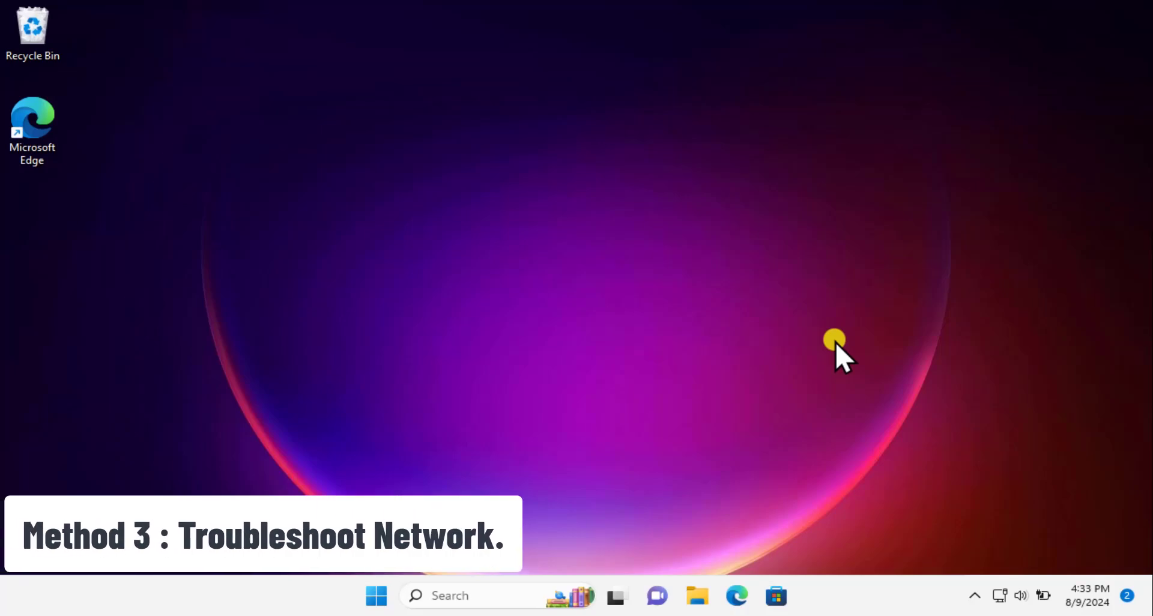
Step: Start the Internet Connections troubleshooter from the other troubleshooters in System settings, then dismiss it and close Settings
left_click(376, 596)
left_click(799, 204)
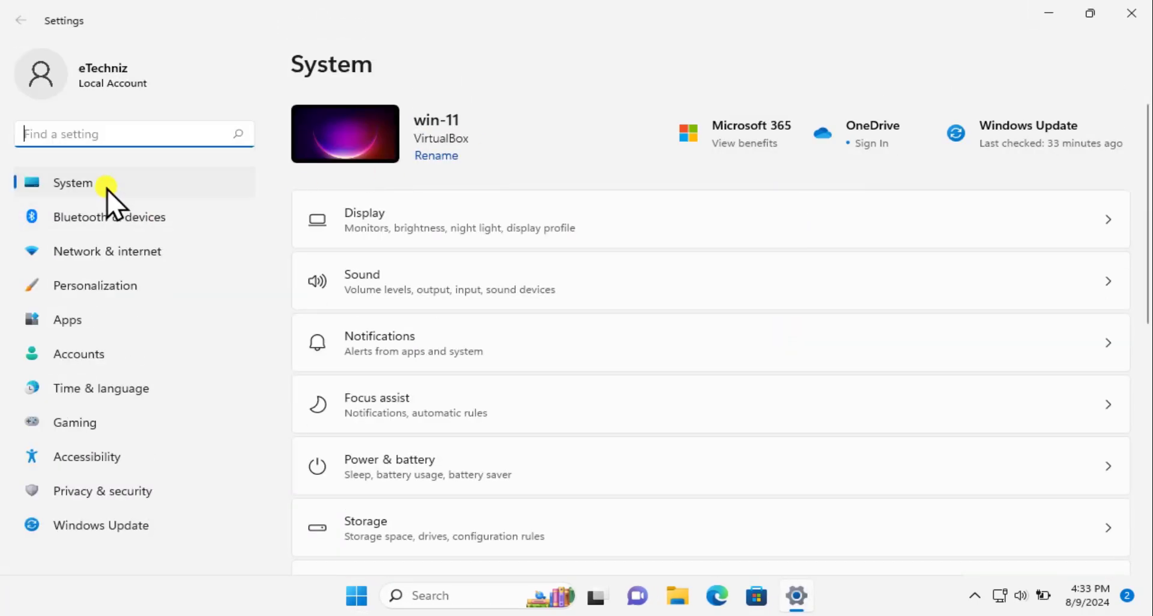
scroll(618, 239, "down", 8)
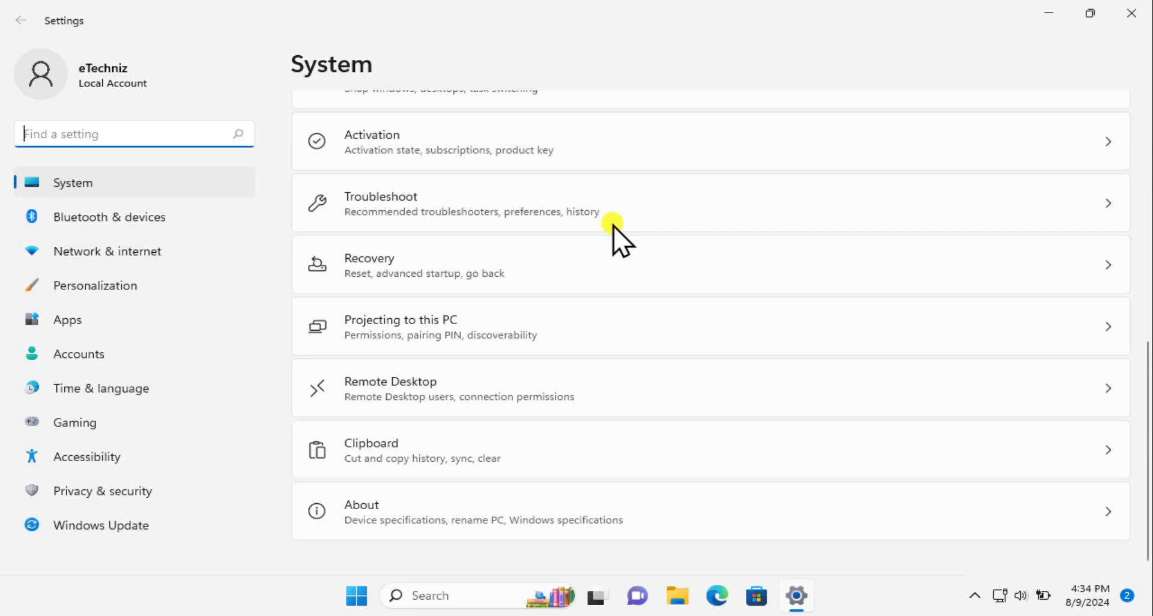
left_click(408, 217)
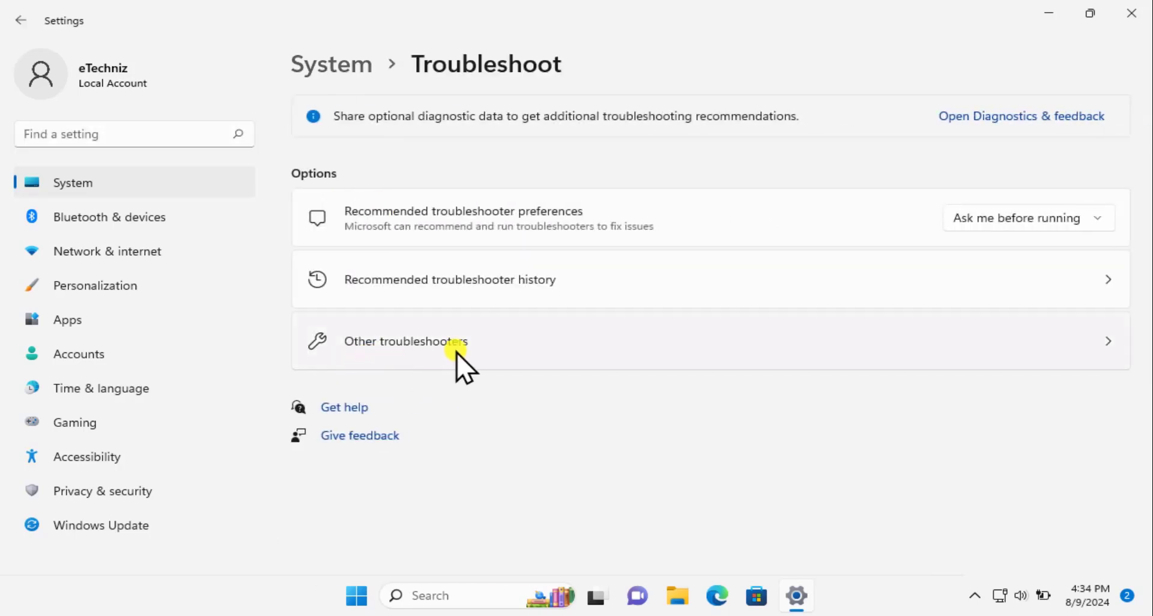
left_click(506, 360)
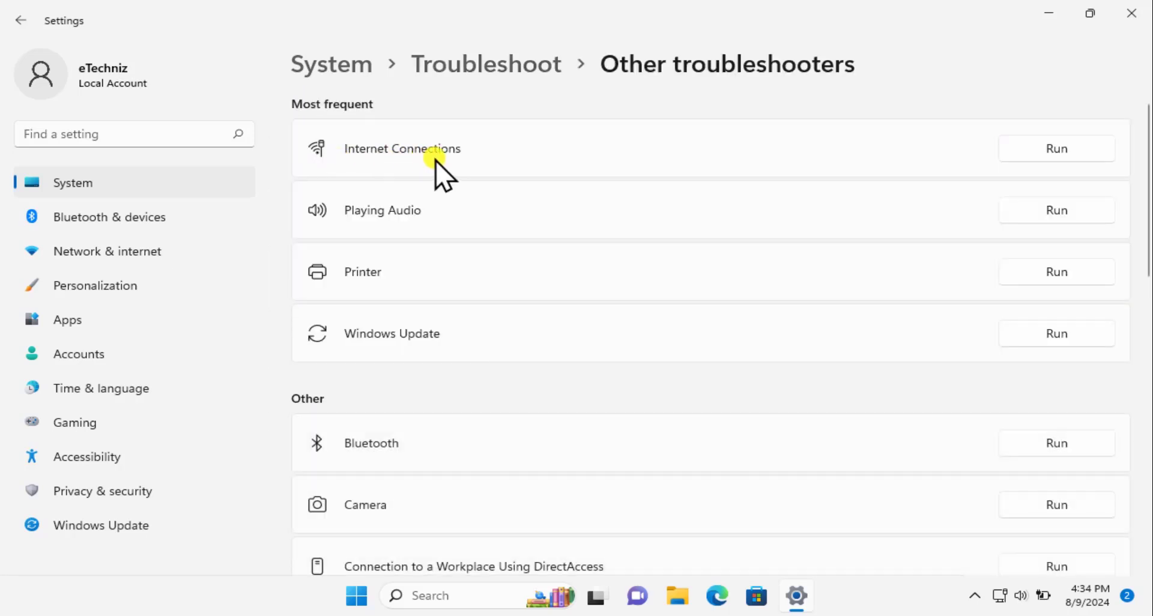
left_click(1058, 150)
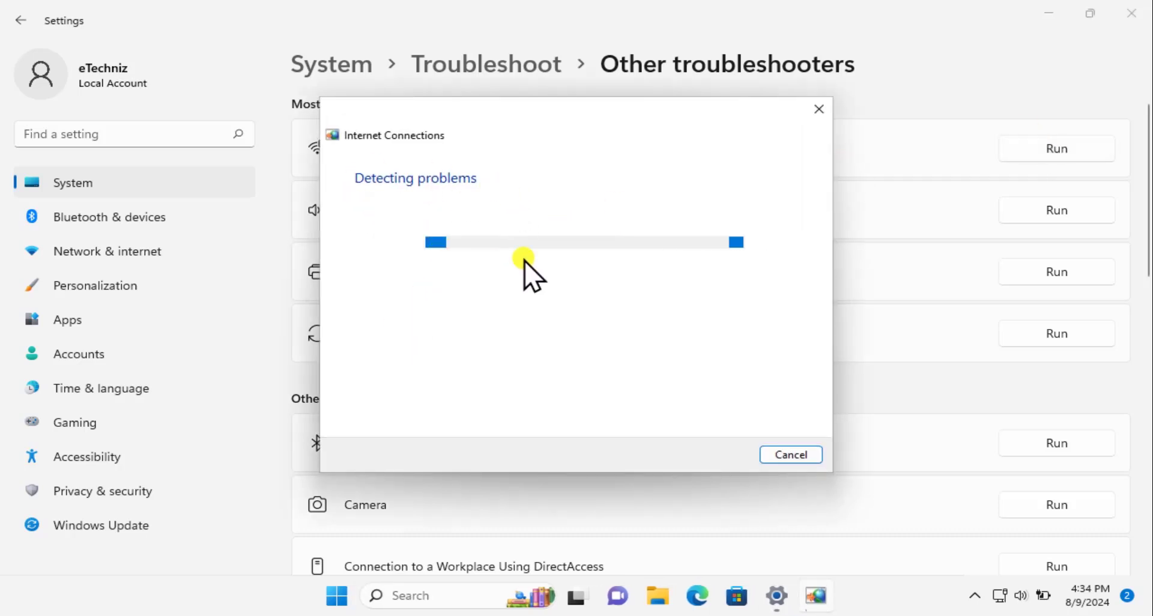
left_click(802, 457)
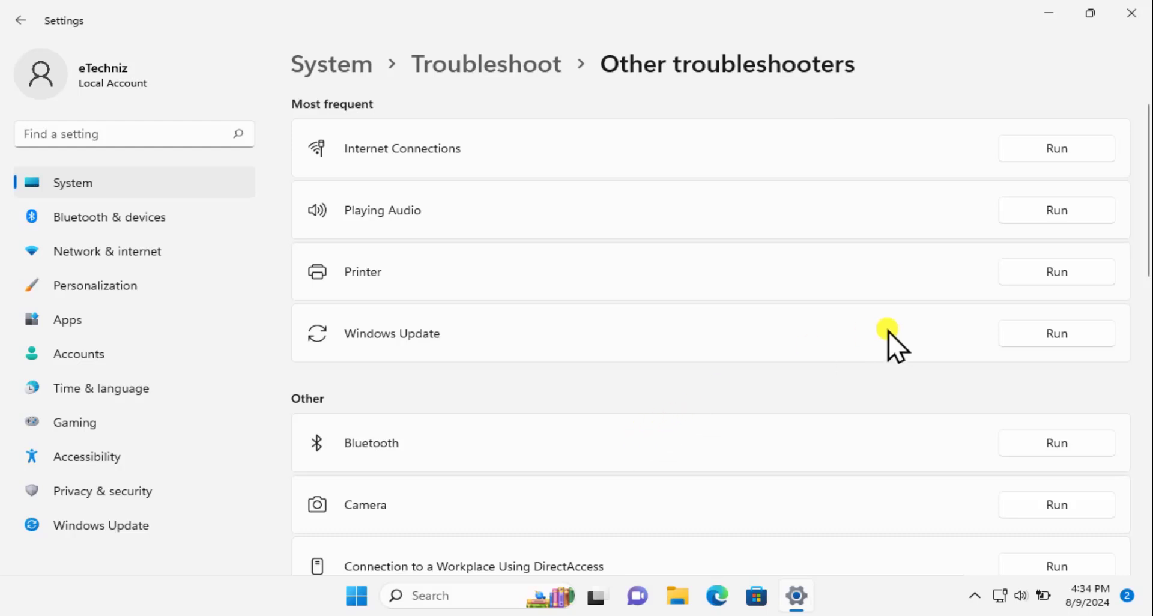
left_click(1131, 13)
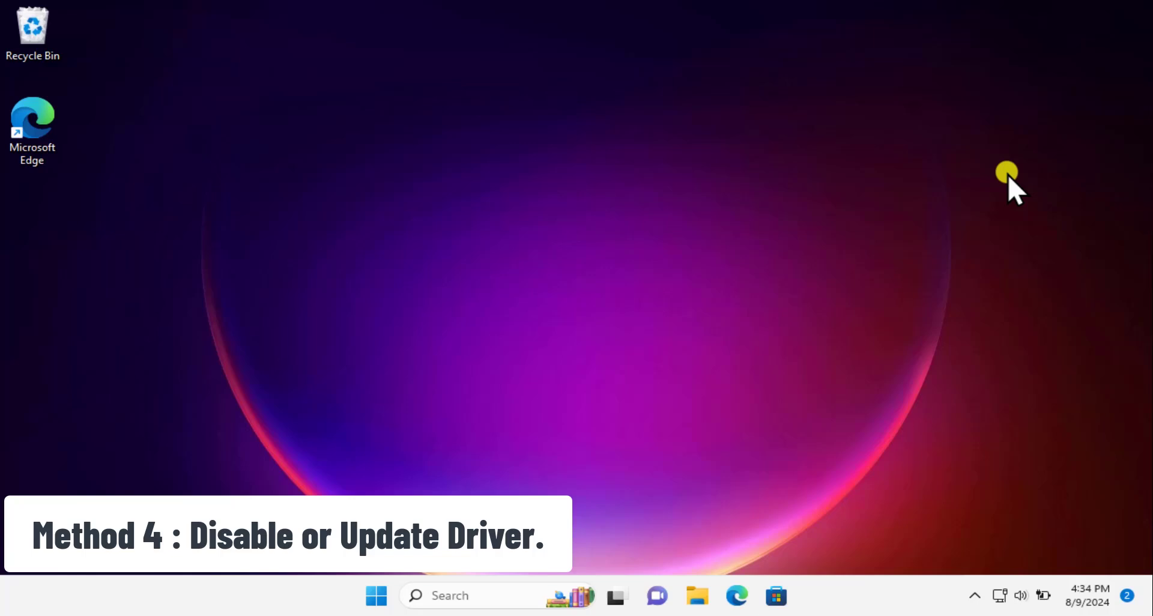
Step: Open Device Manager and expand the Network adapters category
right_click(376, 598)
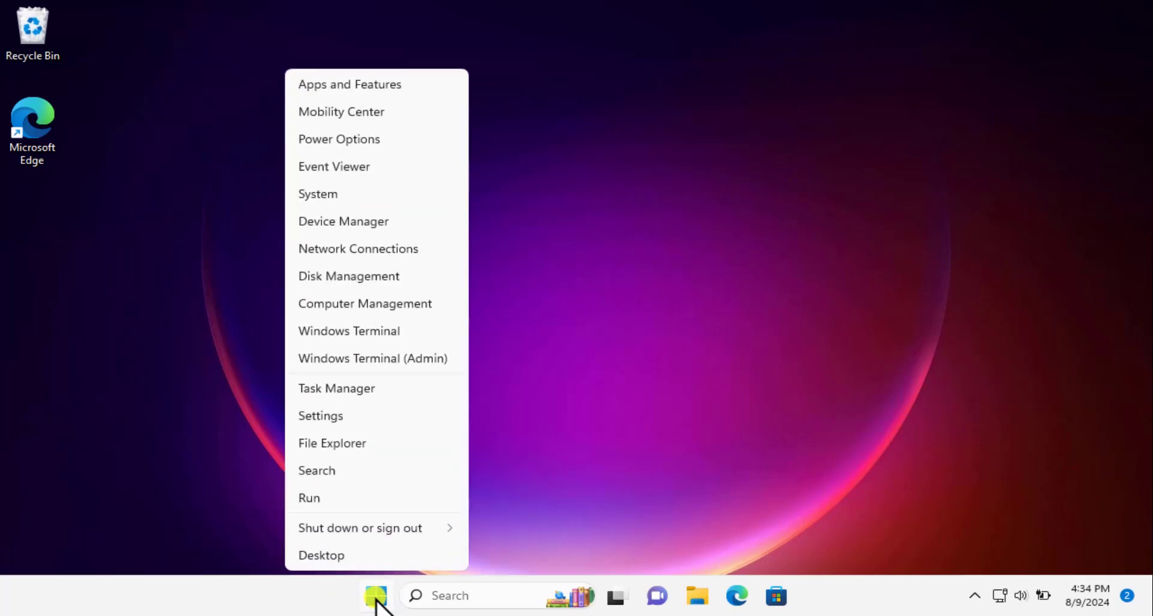
left_click(397, 222)
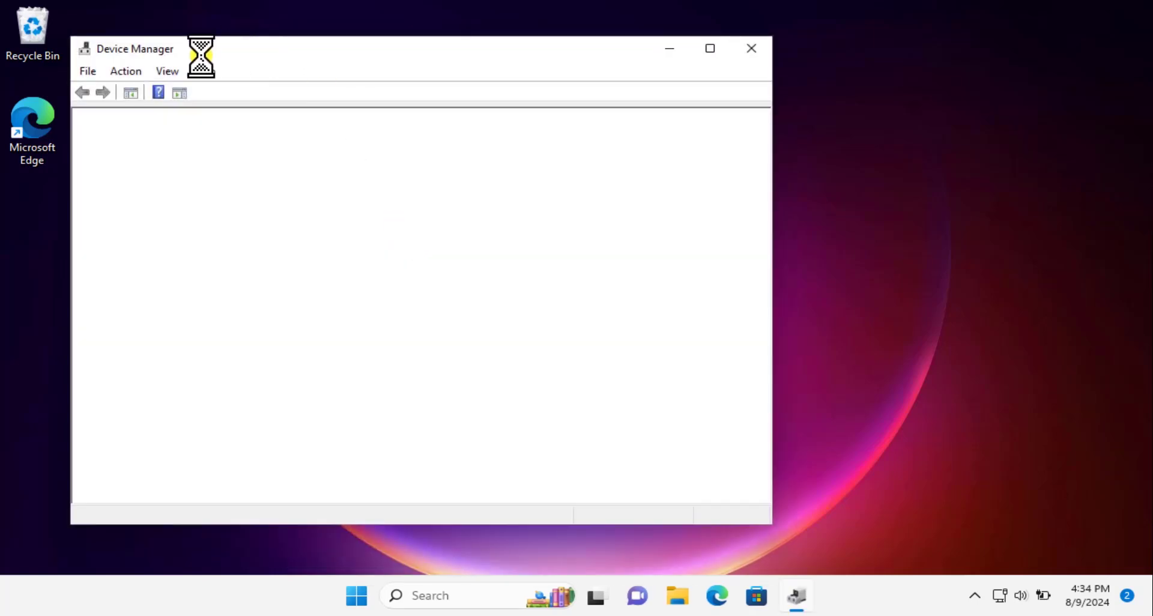
left_click_drag(117, 50, 192, 49)
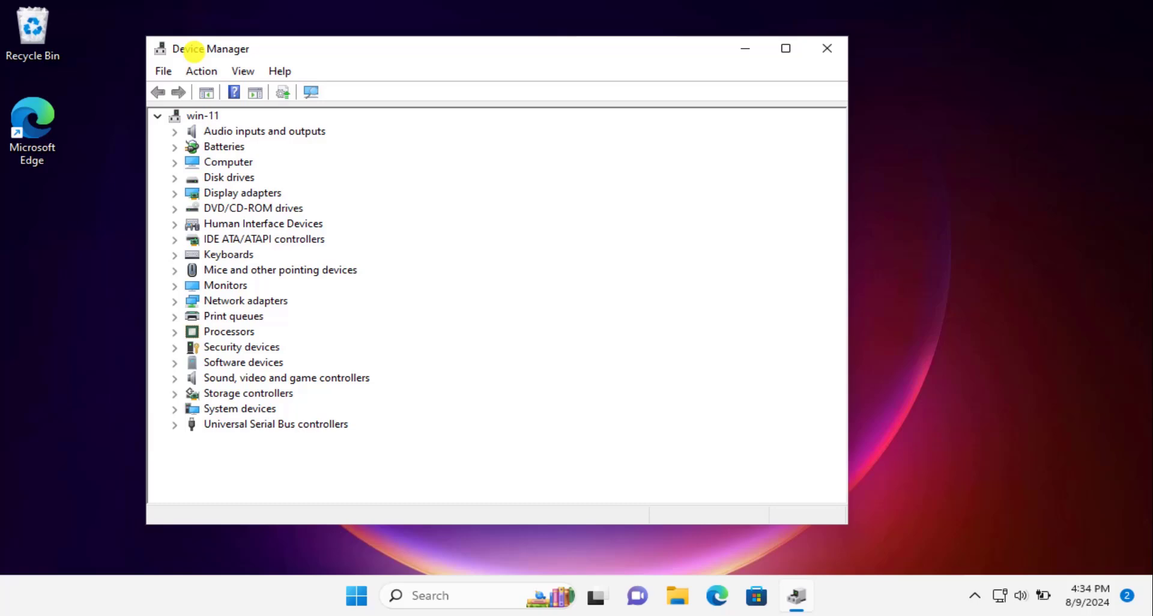
left_click(174, 301)
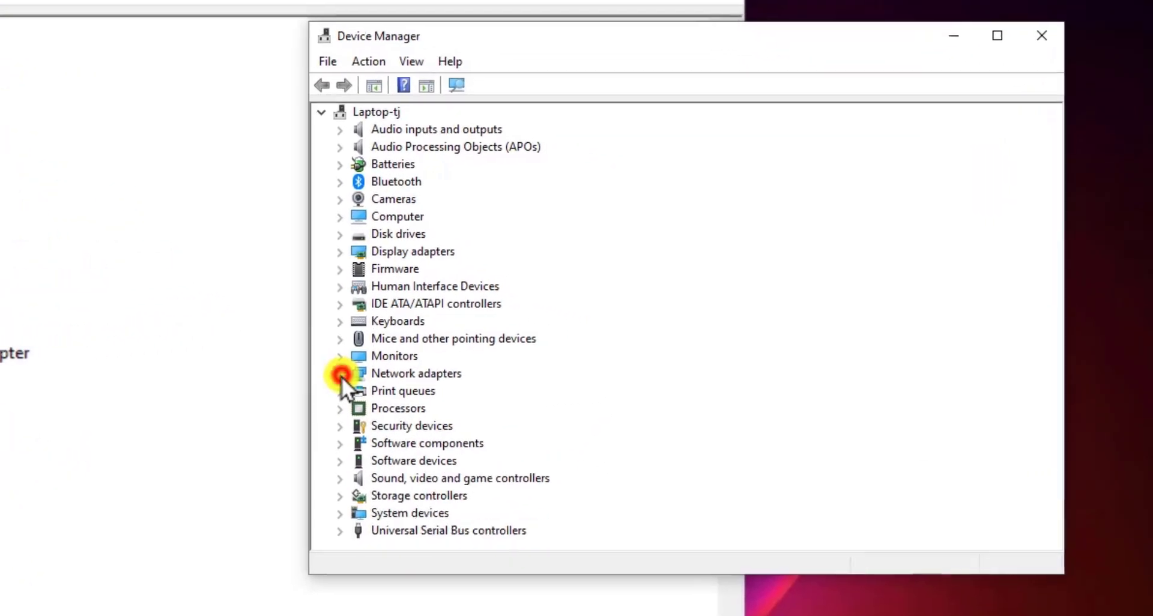
left_click(341, 374)
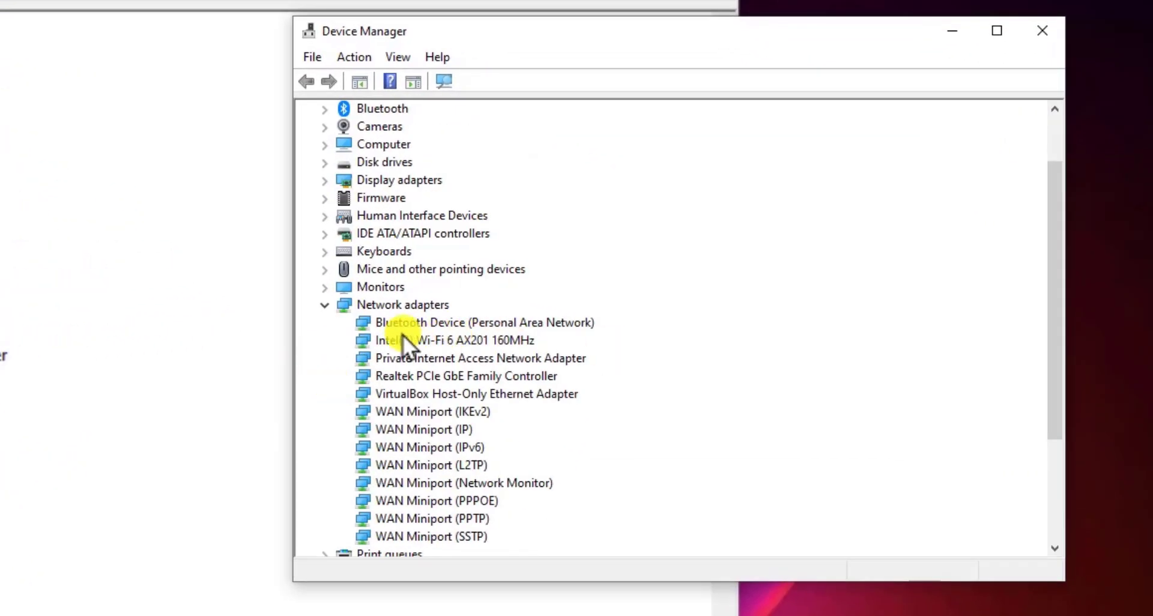
Step: Examine the listed Wi-Fi and Ethernet adapters and the device actions offered for the Intel(R) PRO/1000 MT Desktop Adapter
left_click(376, 323)
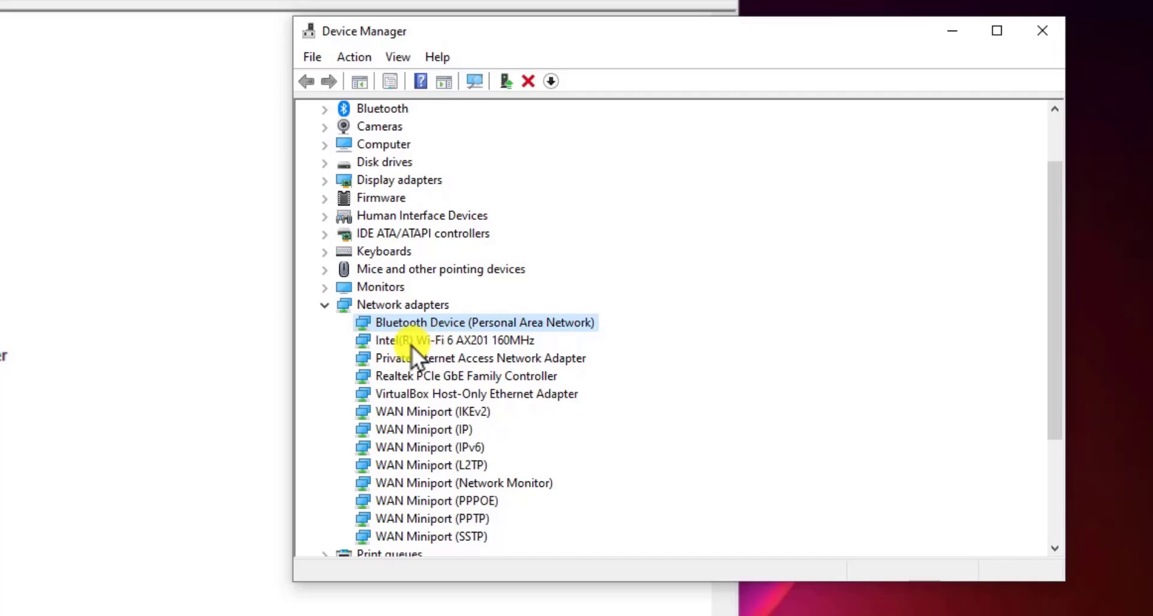
left_click(412, 342)
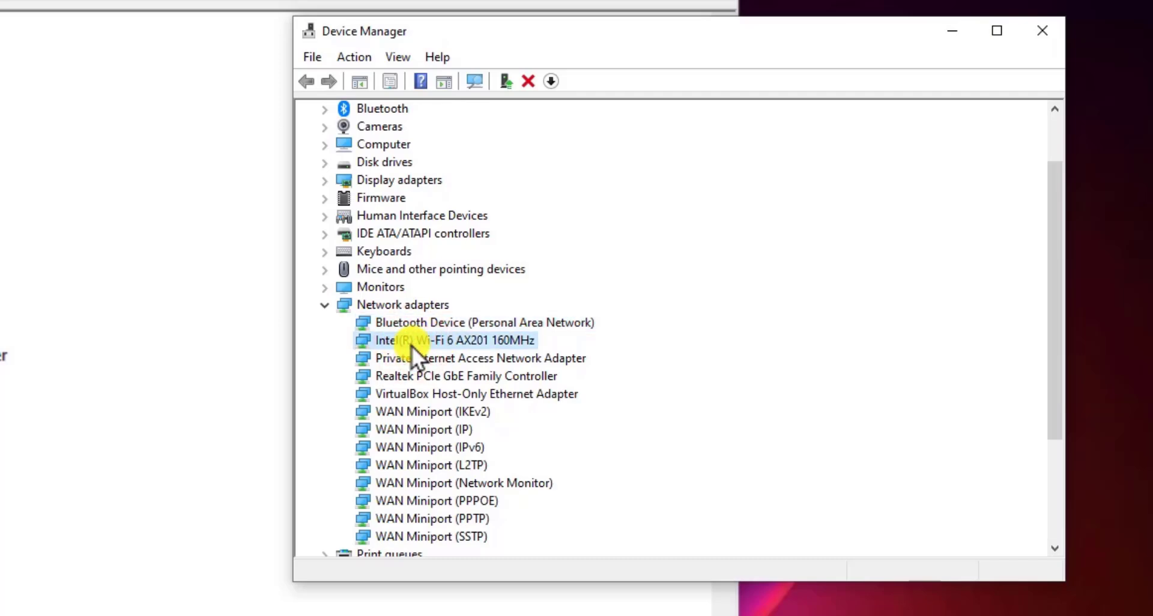
left_click(393, 380)
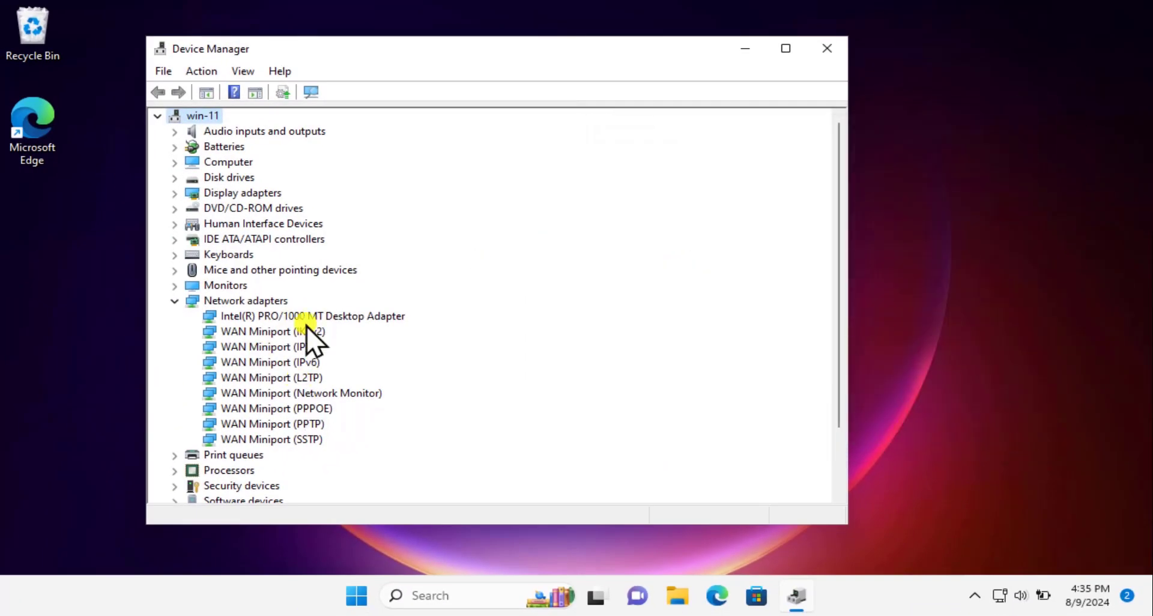
right_click(348, 318)
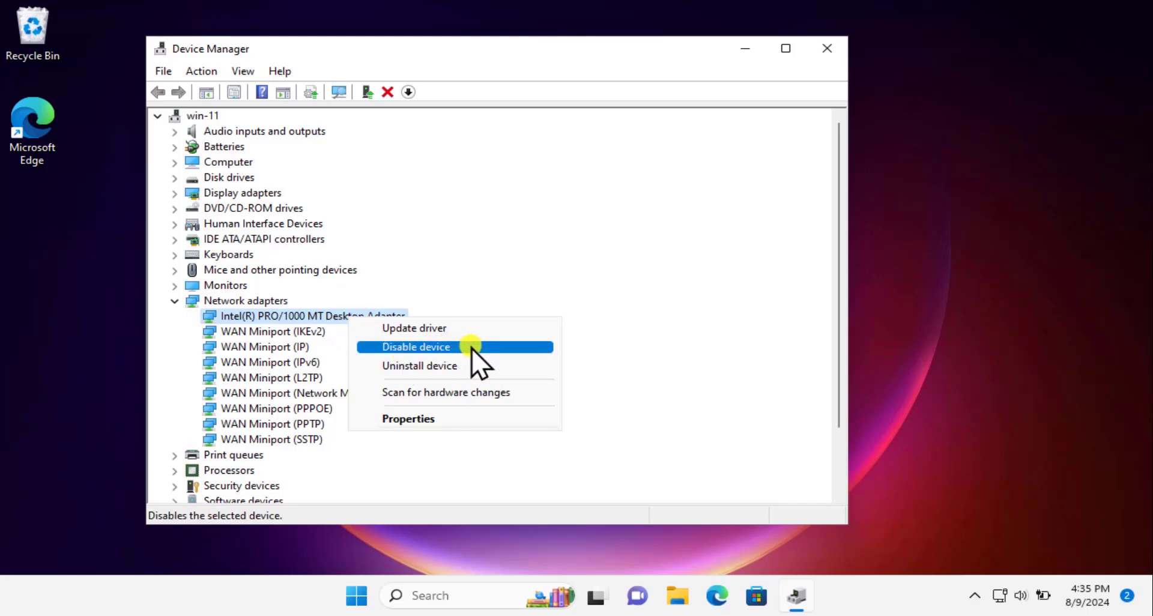
left_click(662, 302)
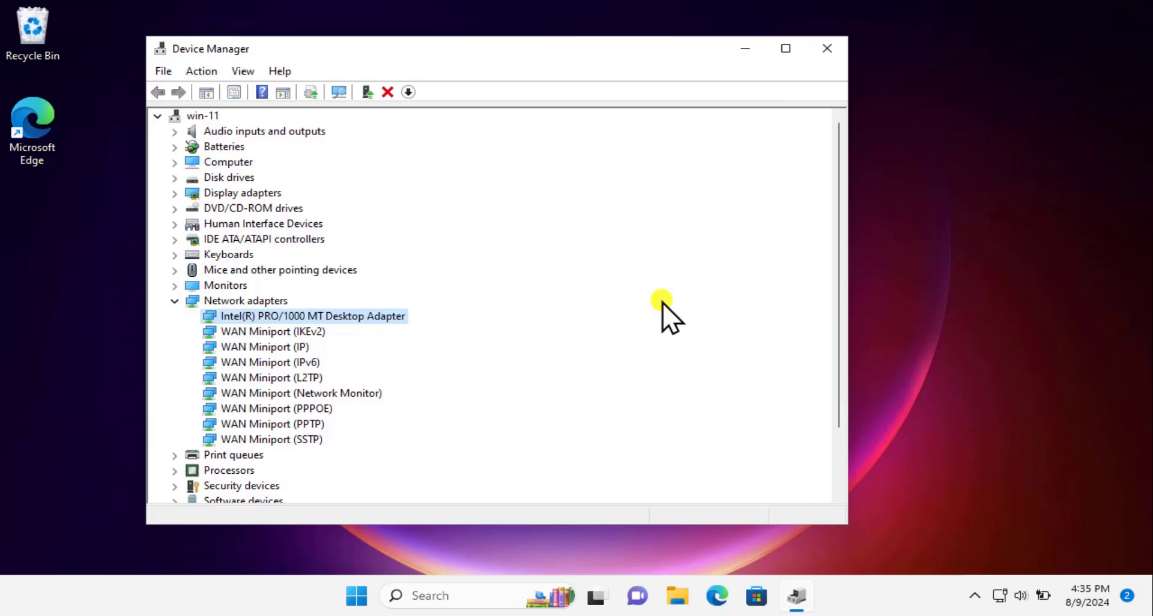
Step: Update the Intel(R) PRO/1000 MT Desktop Adapter driver by searching automatically for drivers, and close Device Manager
right_click(325, 317)
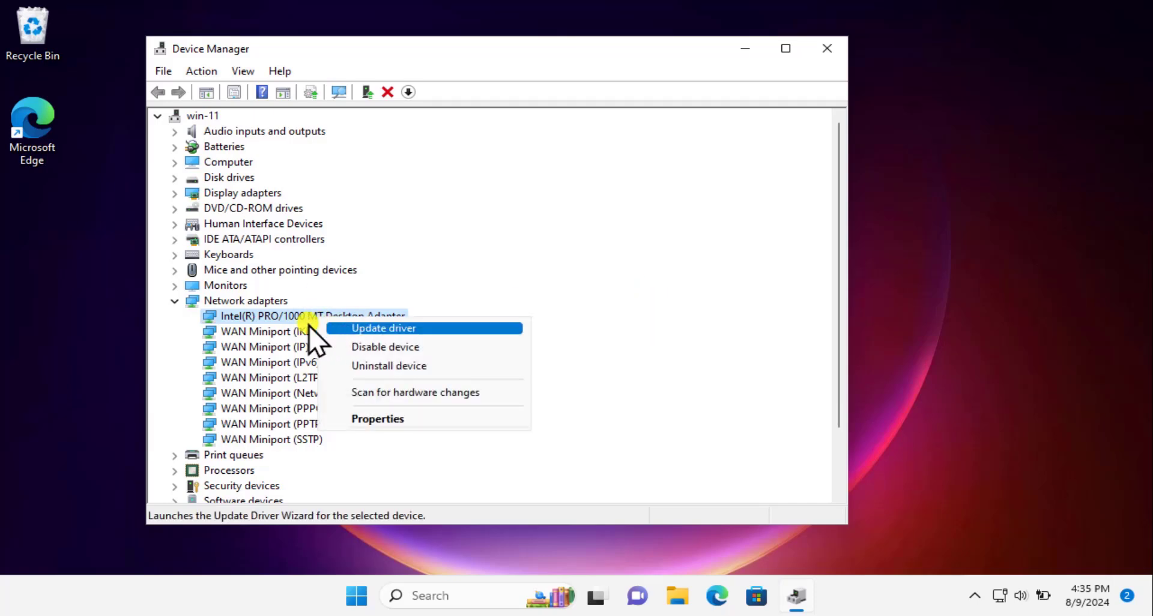
left_click(419, 329)
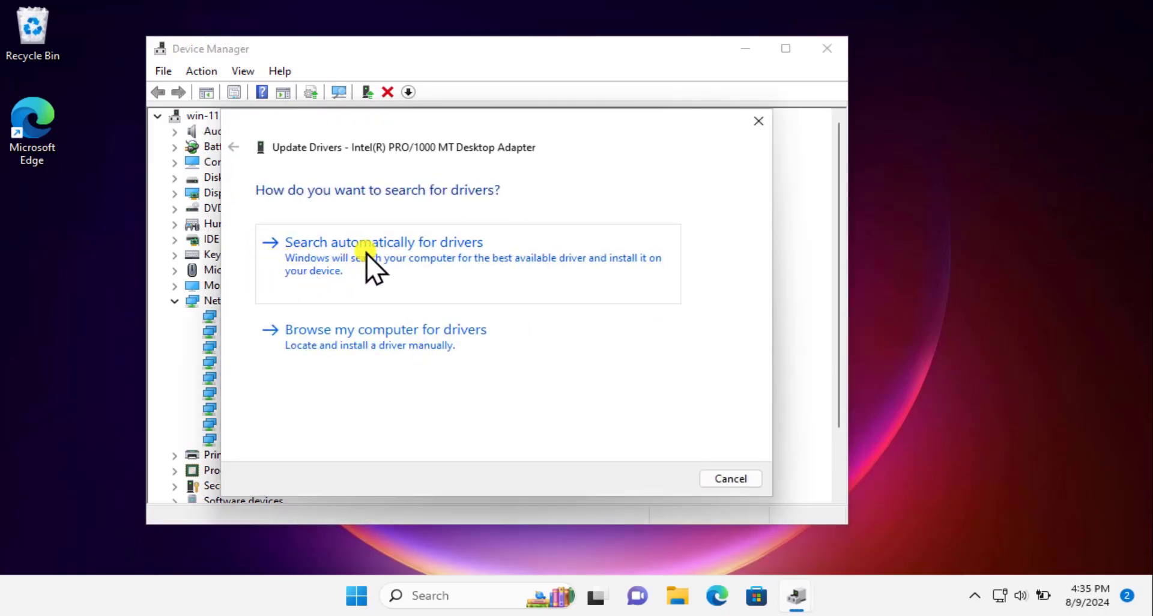
left_click(482, 257)
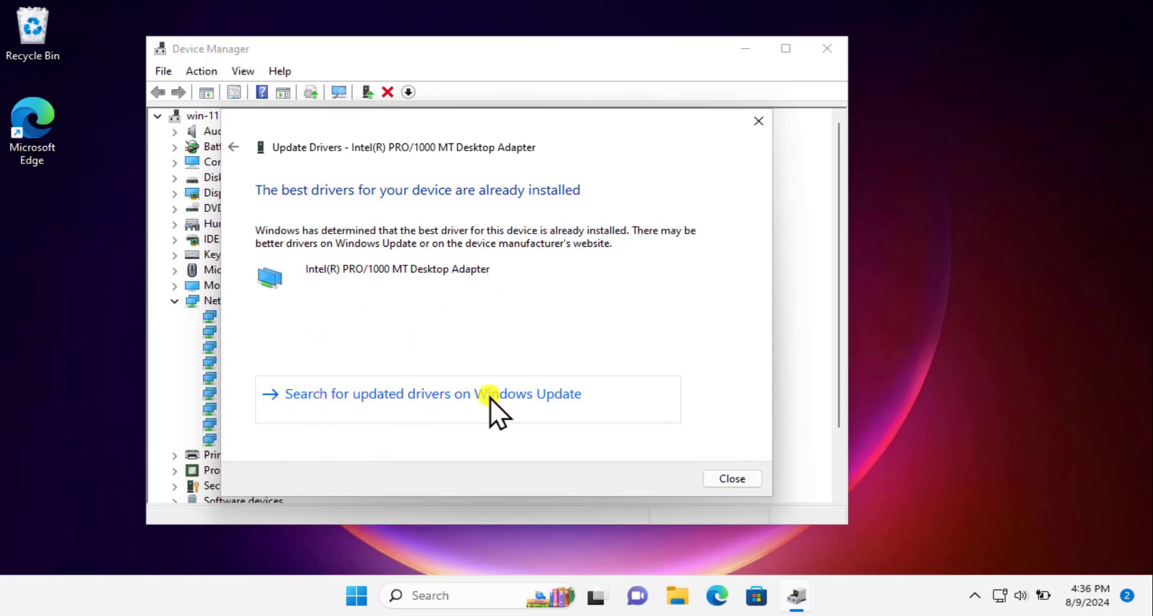
left_click(733, 479)
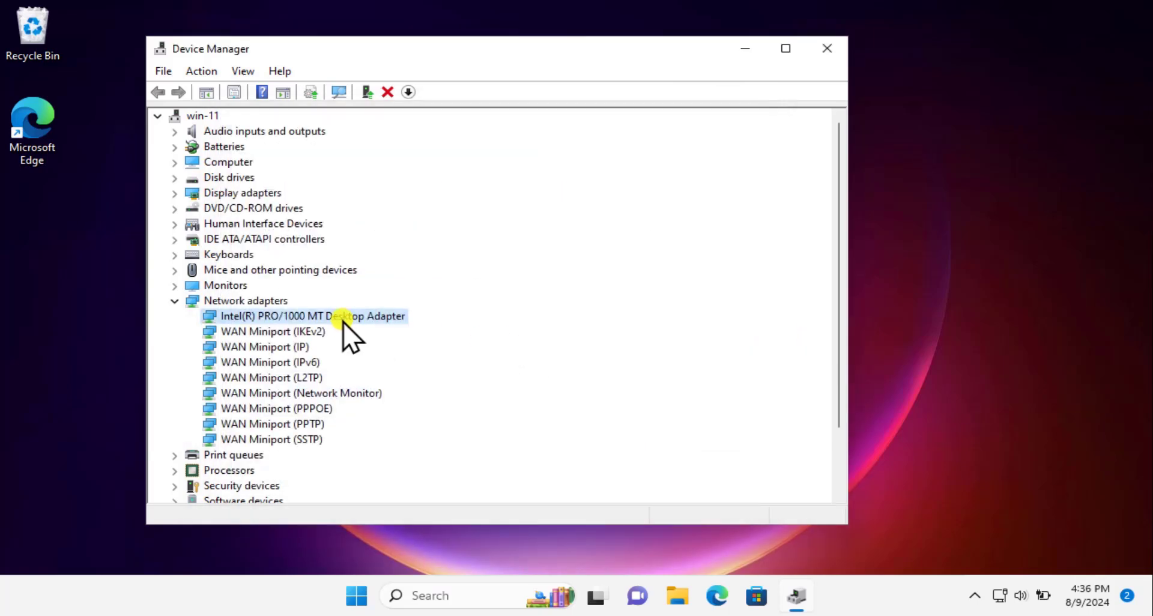
right_click(342, 318)
left_click(759, 231)
left_click(838, 49)
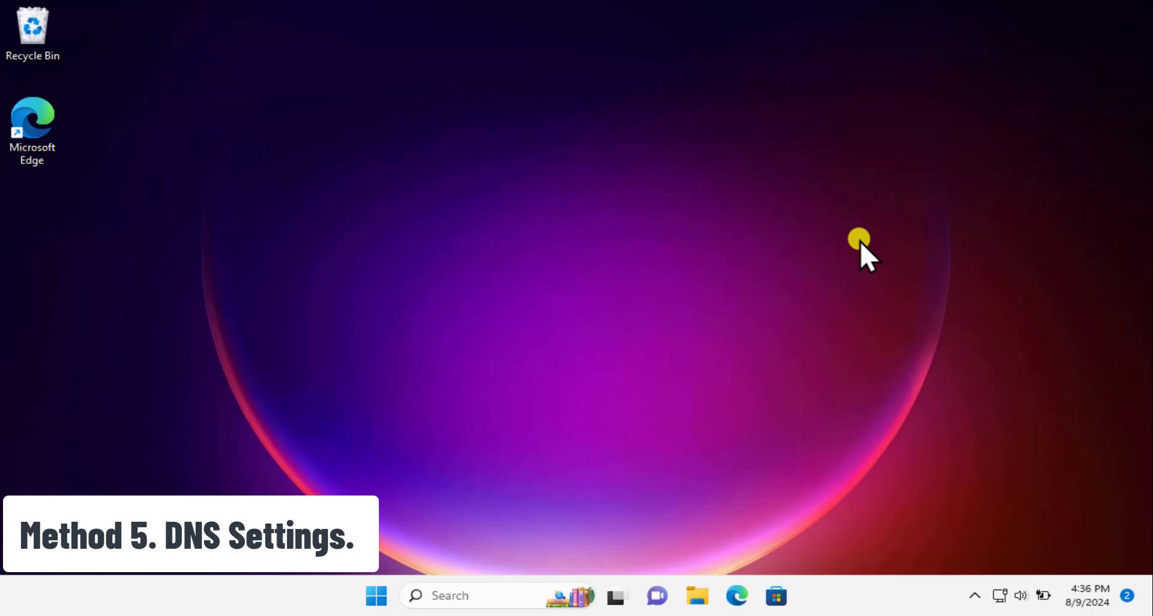
Step: Open the Network Connections window by running ncpa.cpl
right_click(377, 596)
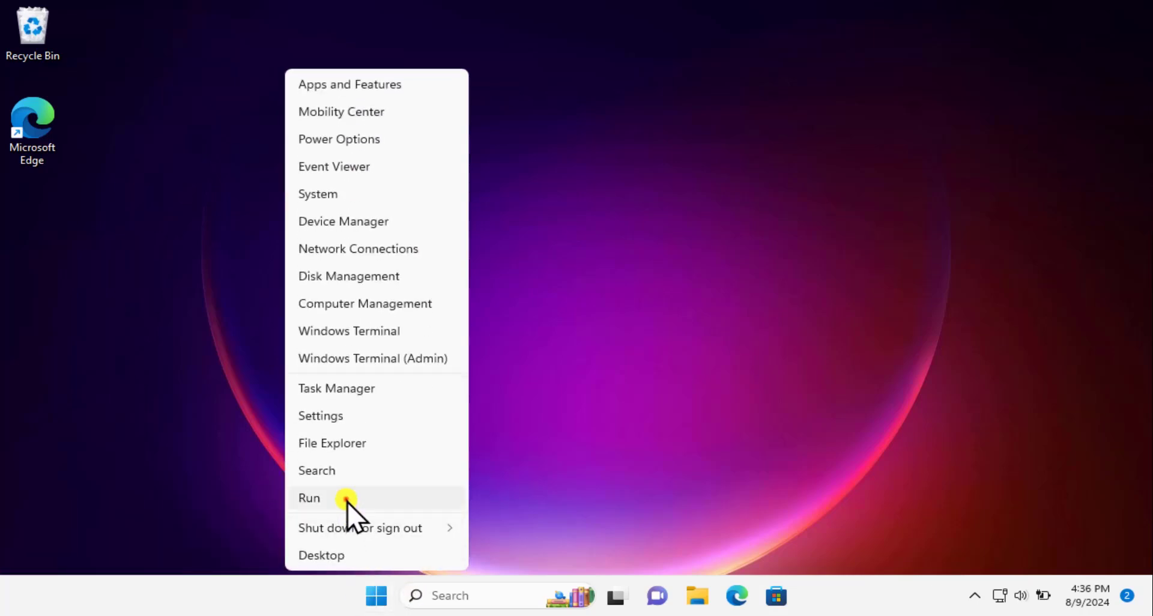
left_click(346, 501)
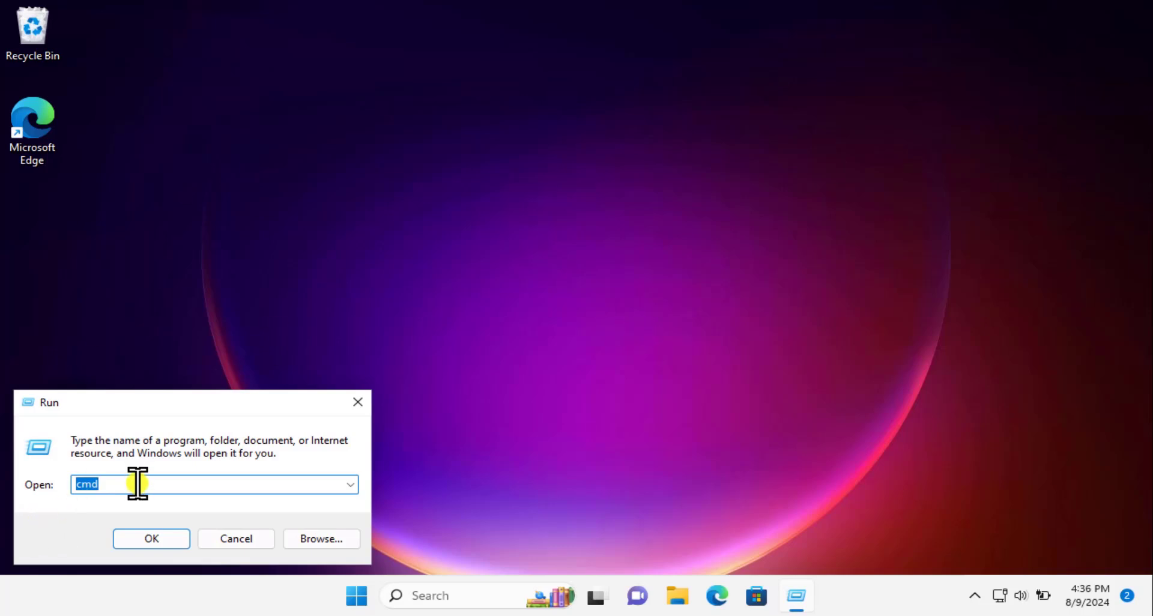
key("BackSpace")
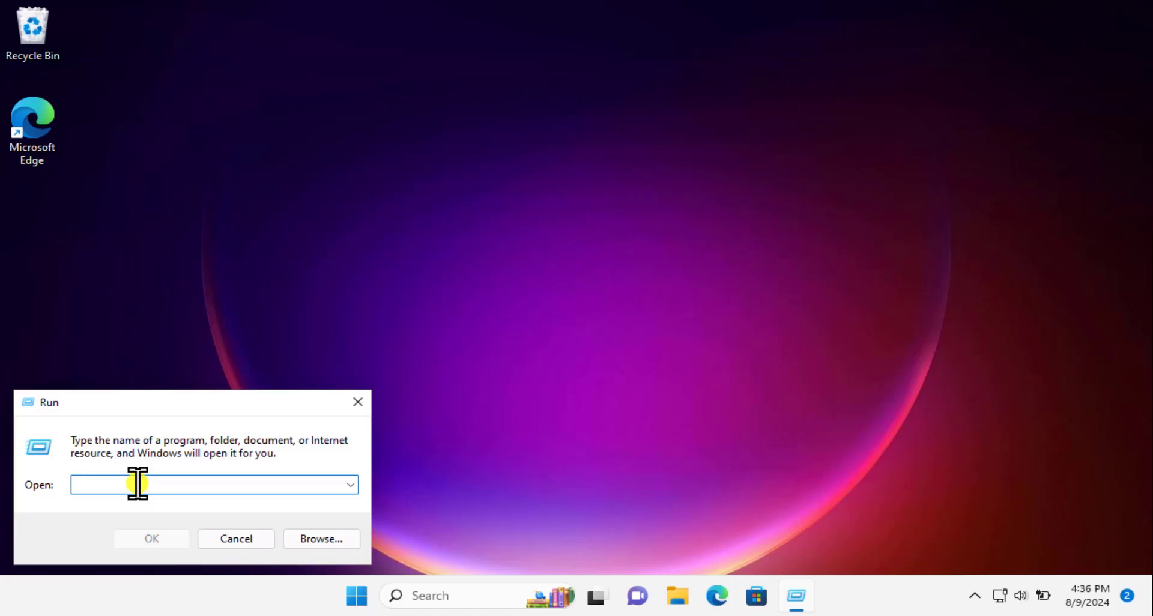
type("ncpa.cpl")
left_click(174, 538)
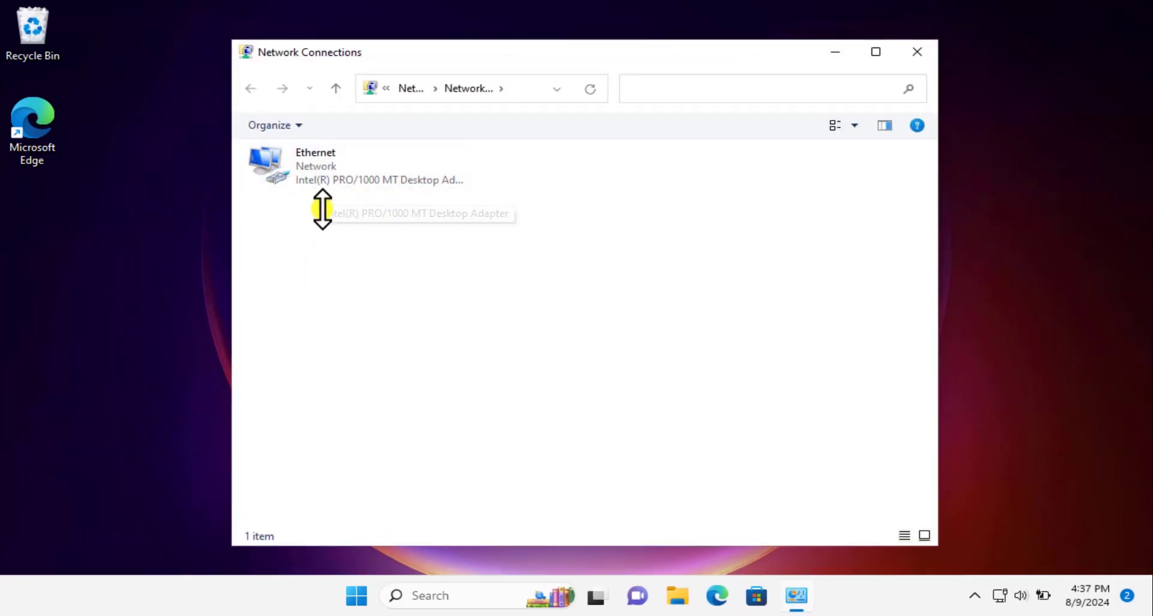
Step: Open the Internet Protocol Version 4 (TCP/IPv4) properties of the Ethernet connection
left_click(336, 164)
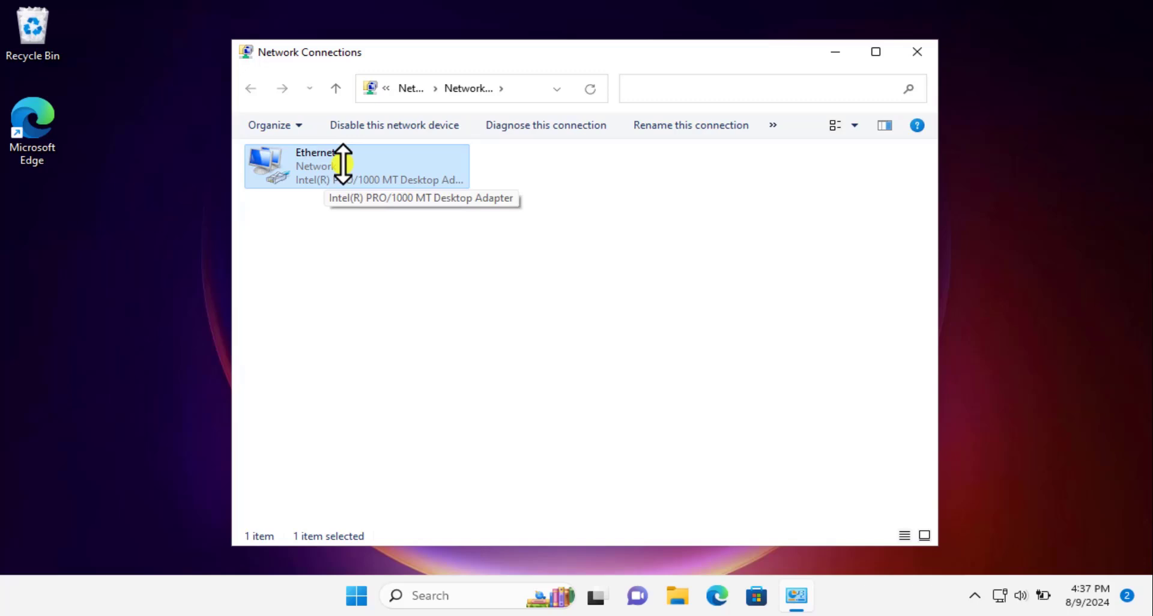
right_click(334, 162)
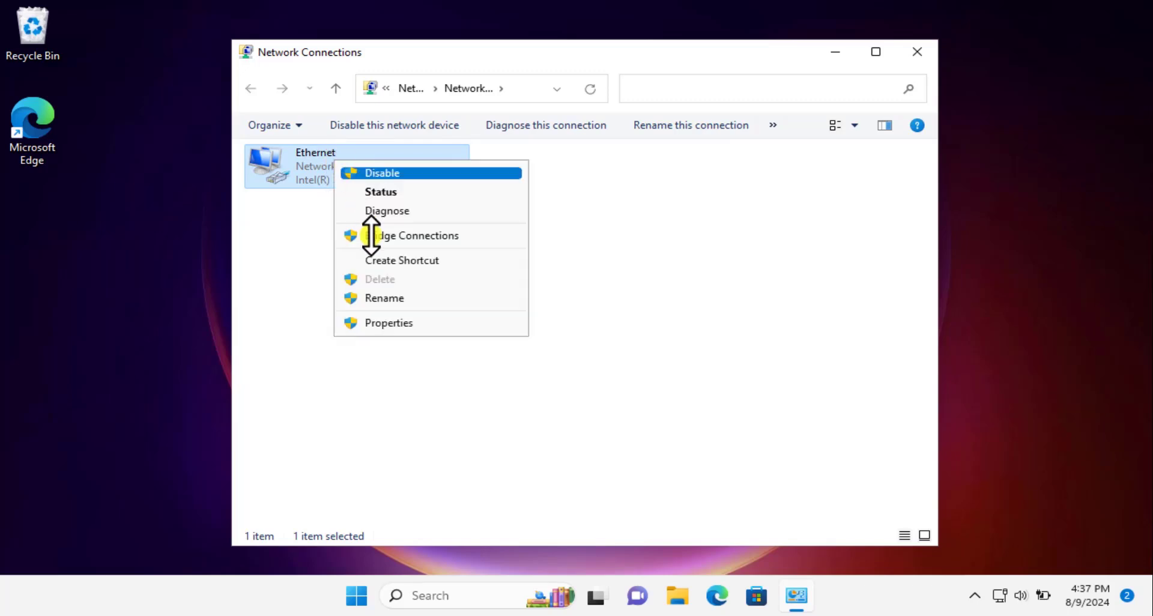
left_click(390, 323)
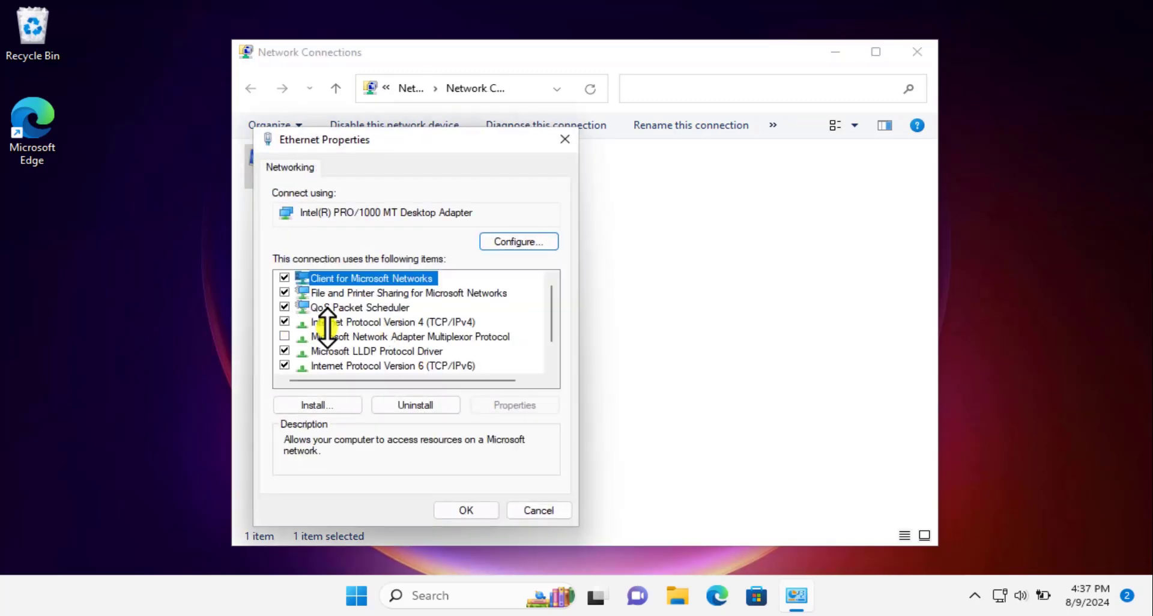
left_click(425, 322)
left_click(534, 403)
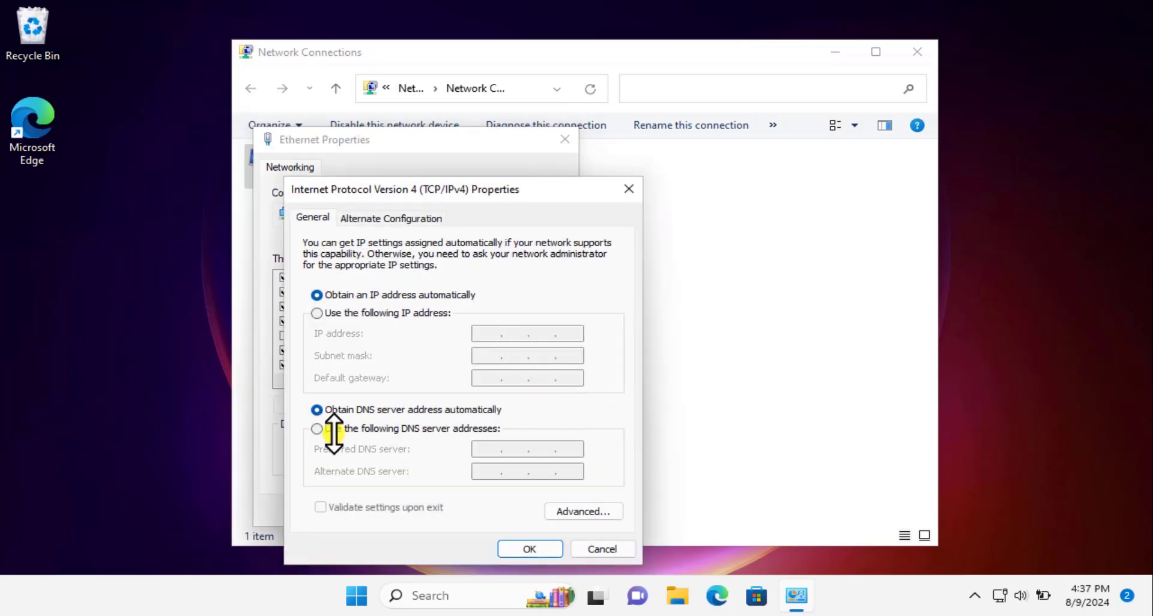
Step: Set the preferred DNS server to 8.8.8.8 and the alternate to 8.8.4.4, save the changes, and close Network Connections
left_click(317, 428)
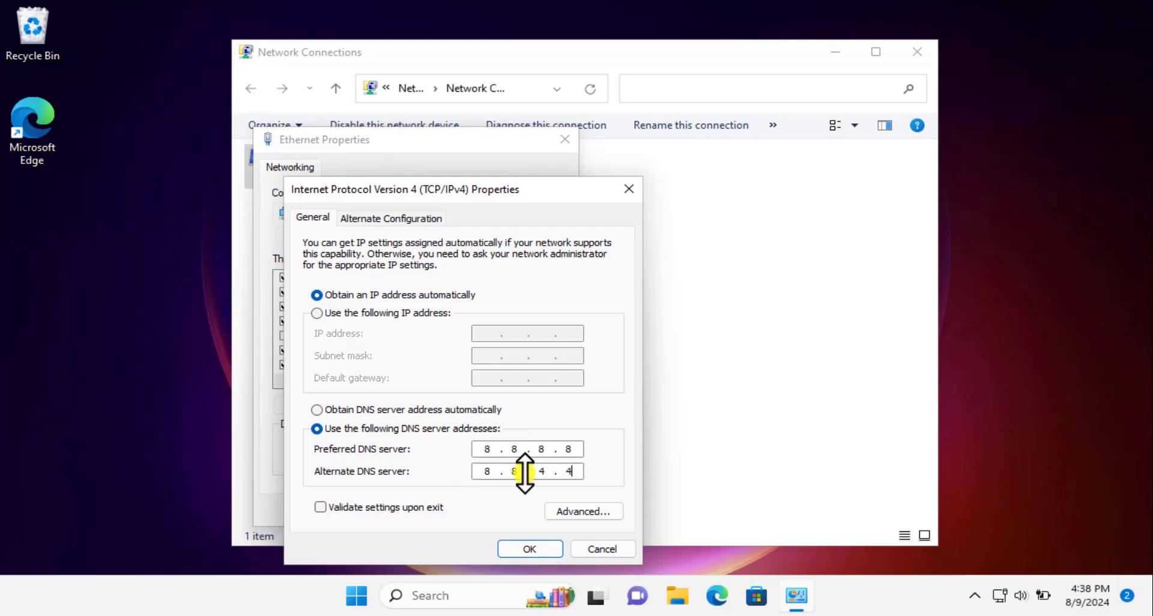
left_click(531, 549)
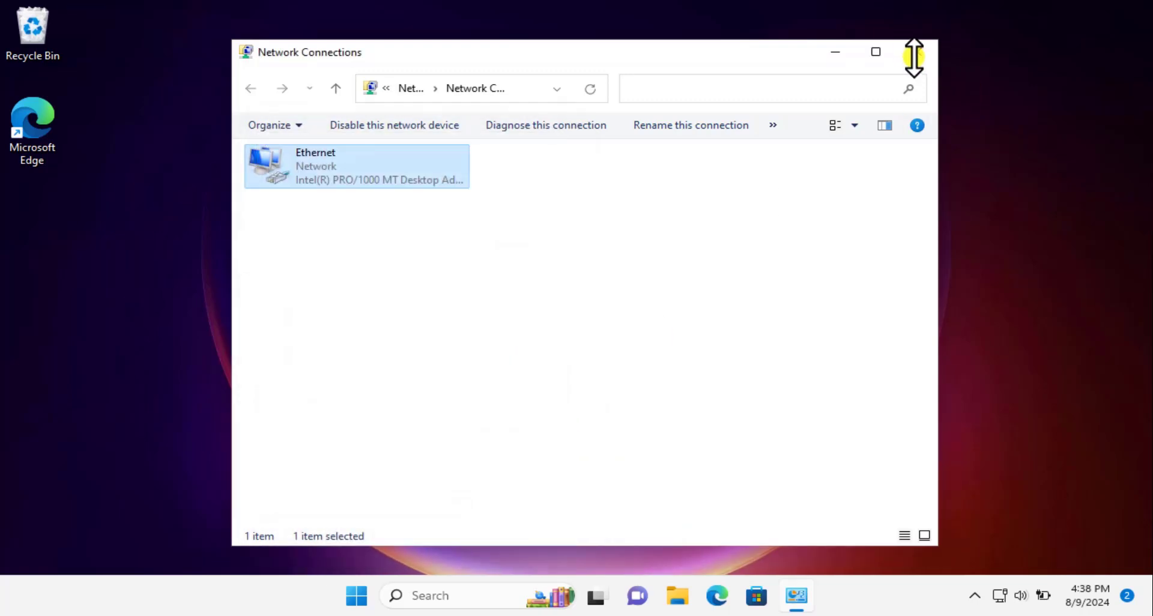
left_click(917, 52)
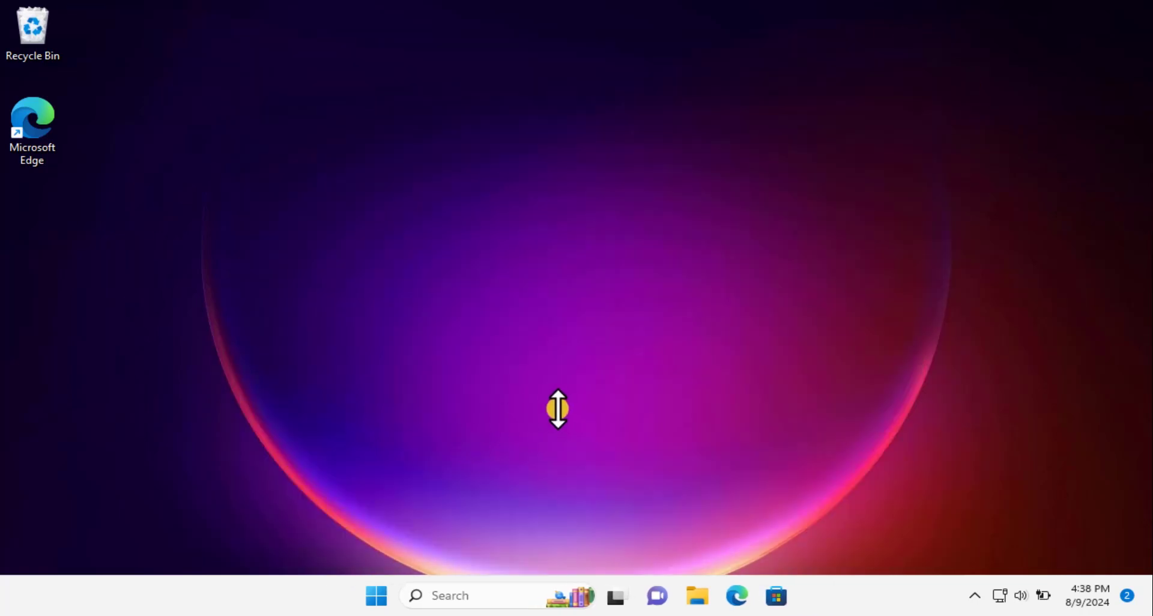
Step: Search Windows for cmd, run Command Prompt as administrator, and approve the elevation request
left_click(490, 594)
type("cmd")
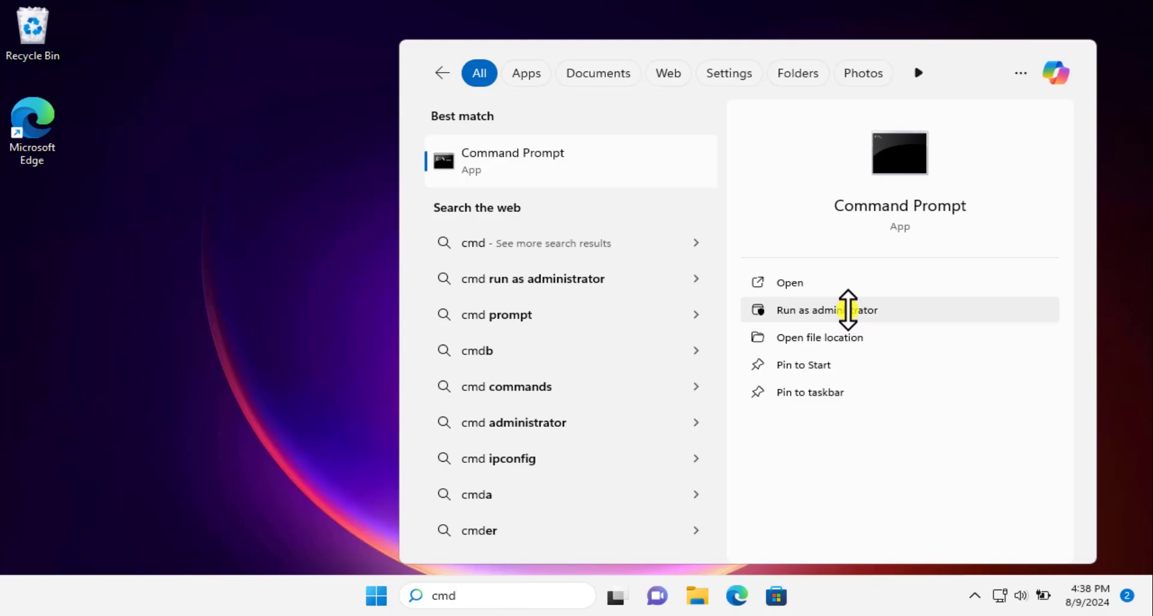
left_click(848, 310)
left_click(479, 430)
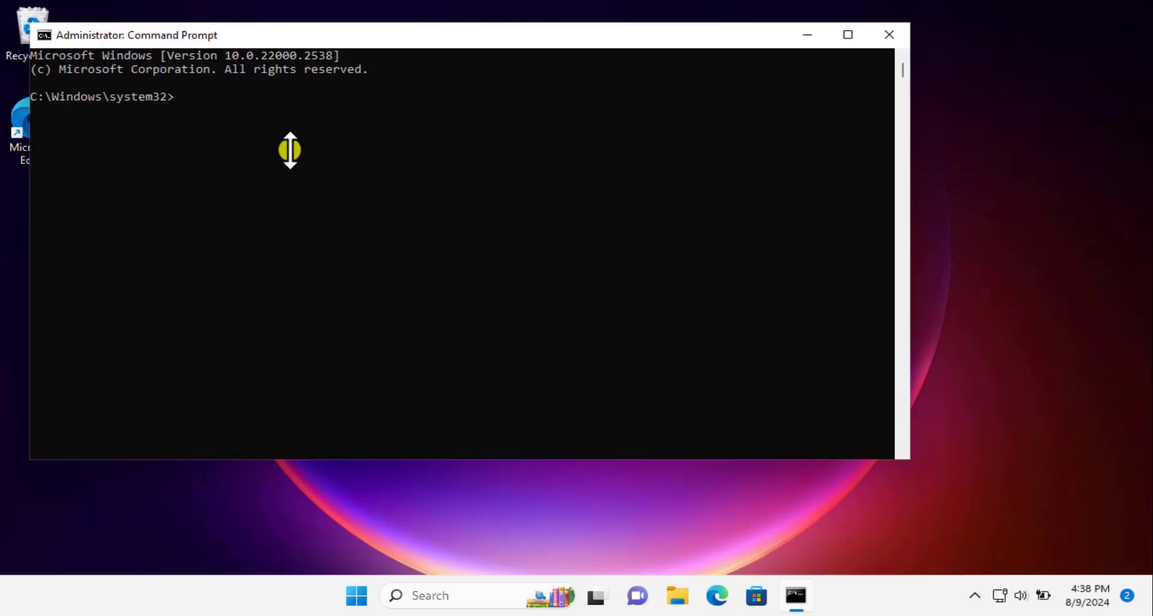
Step: Try to flush the DNS cache by running ipconfig /flusdns, and close Command Prompt
type("onfi")
key("Escape")
type("ipco")
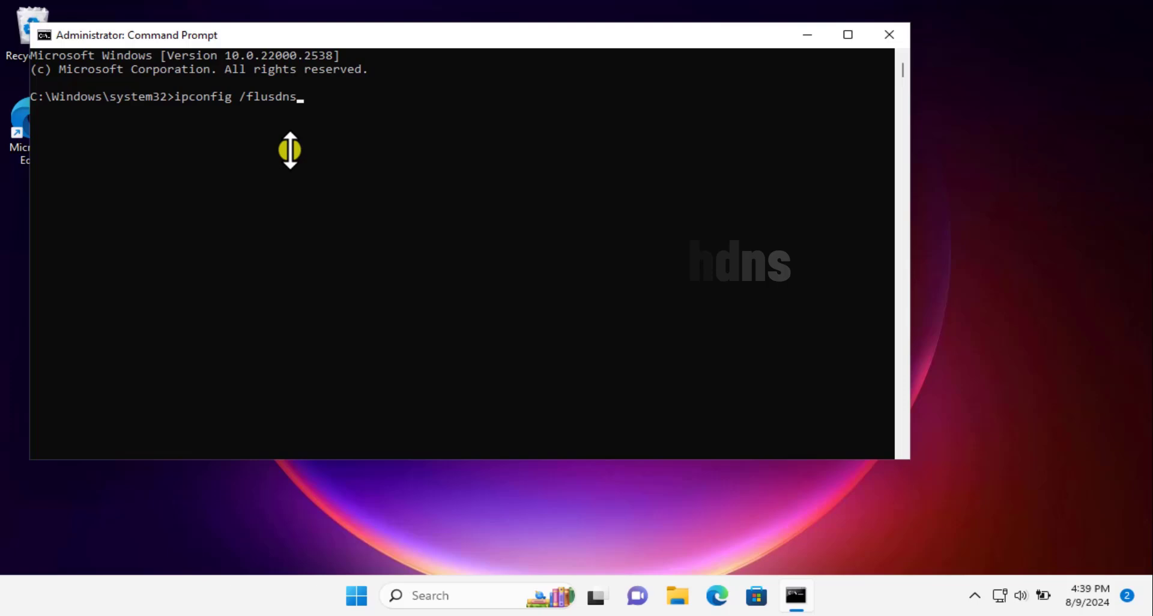
key("Return")
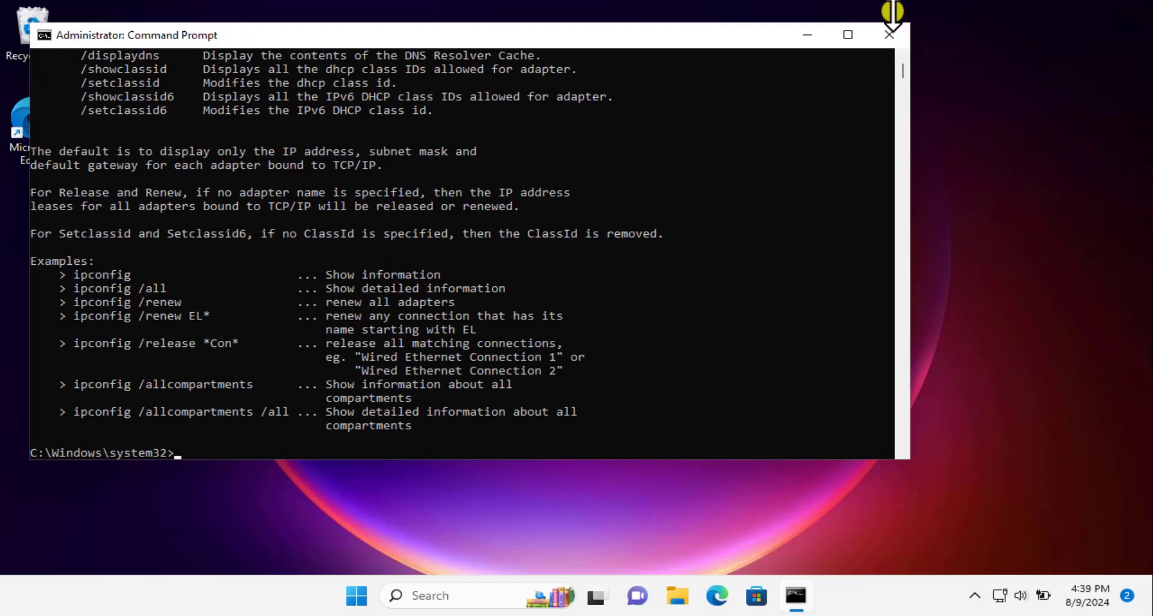
left_click(891, 33)
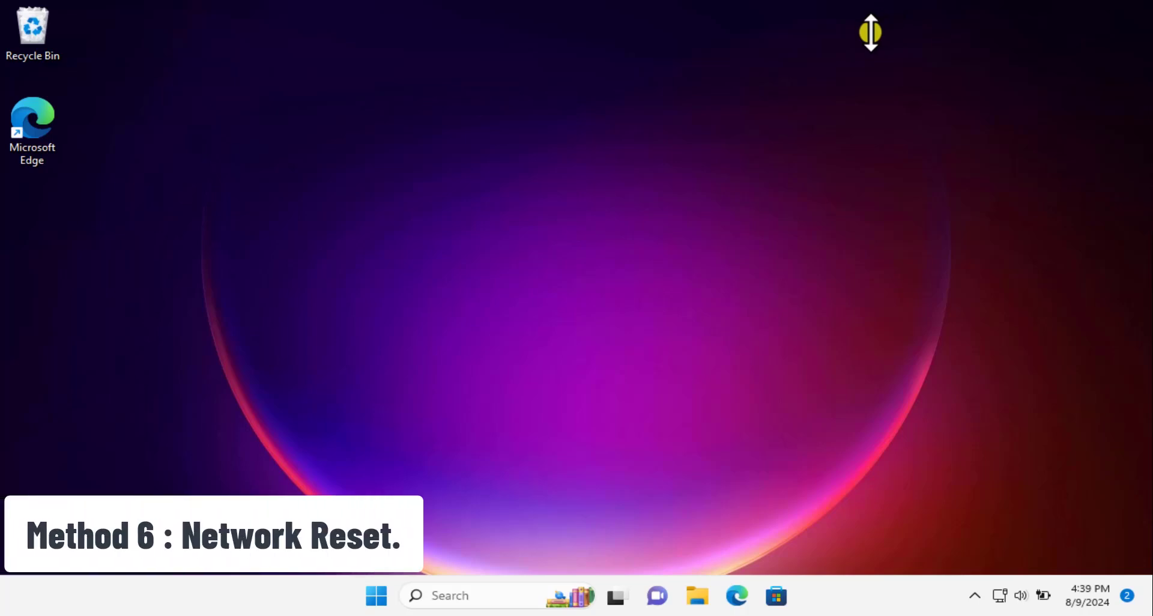
Step: Open Settings and go to the Network reset page within the advanced network settings
left_click(376, 596)
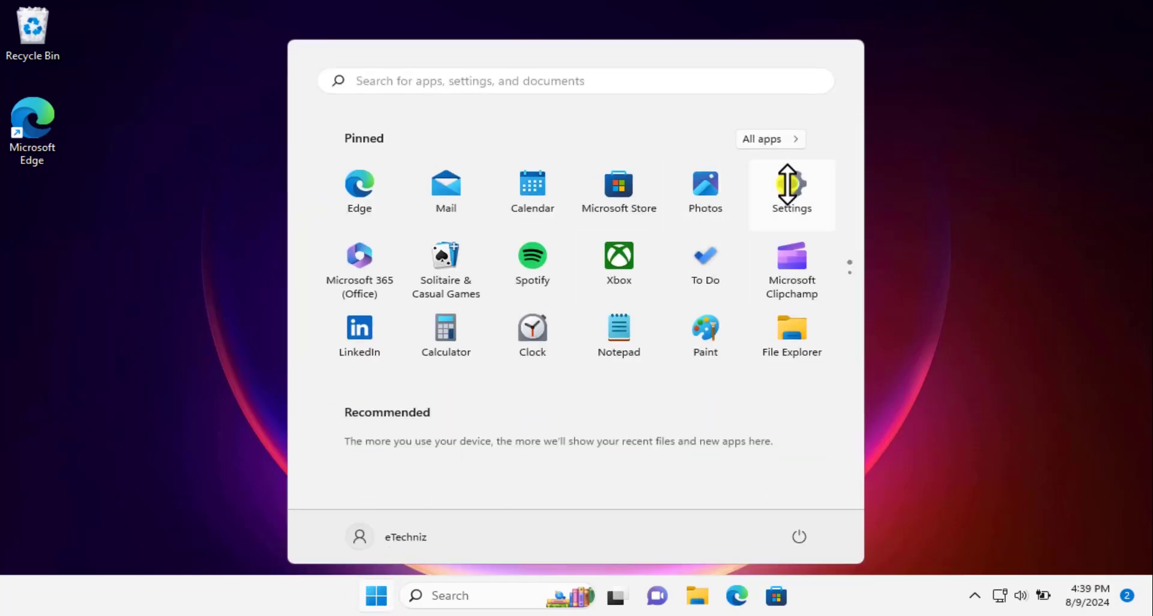
left_click(787, 182)
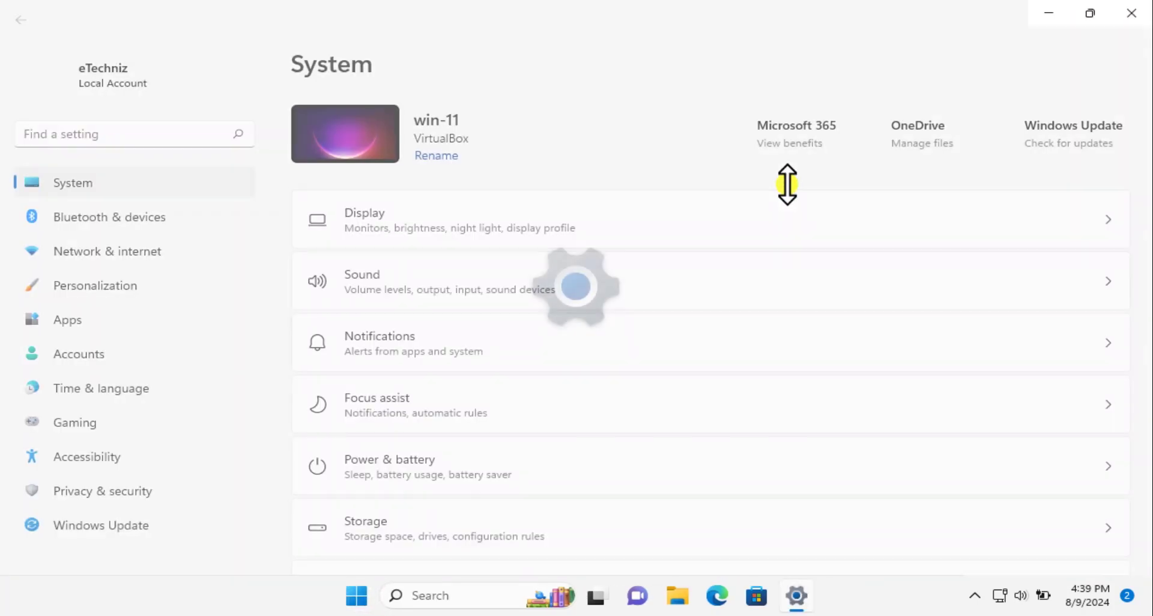
left_click(103, 252)
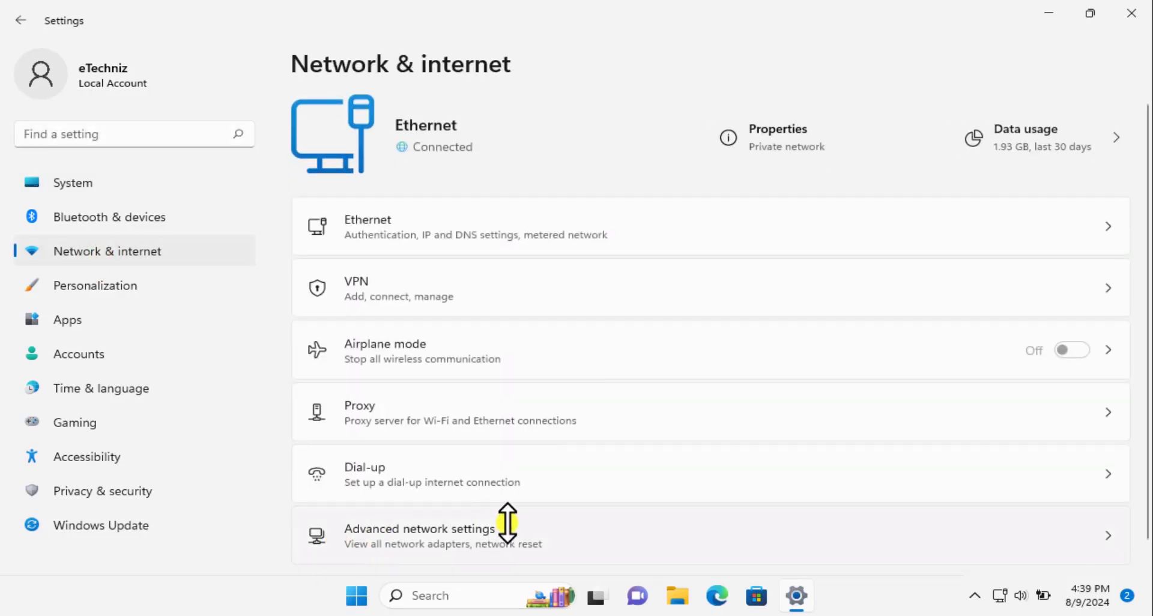
left_click(754, 526)
left_click(559, 377)
Step: Reset the network settings, dismiss the sign-out notice, and close Settings
left_click(1084, 217)
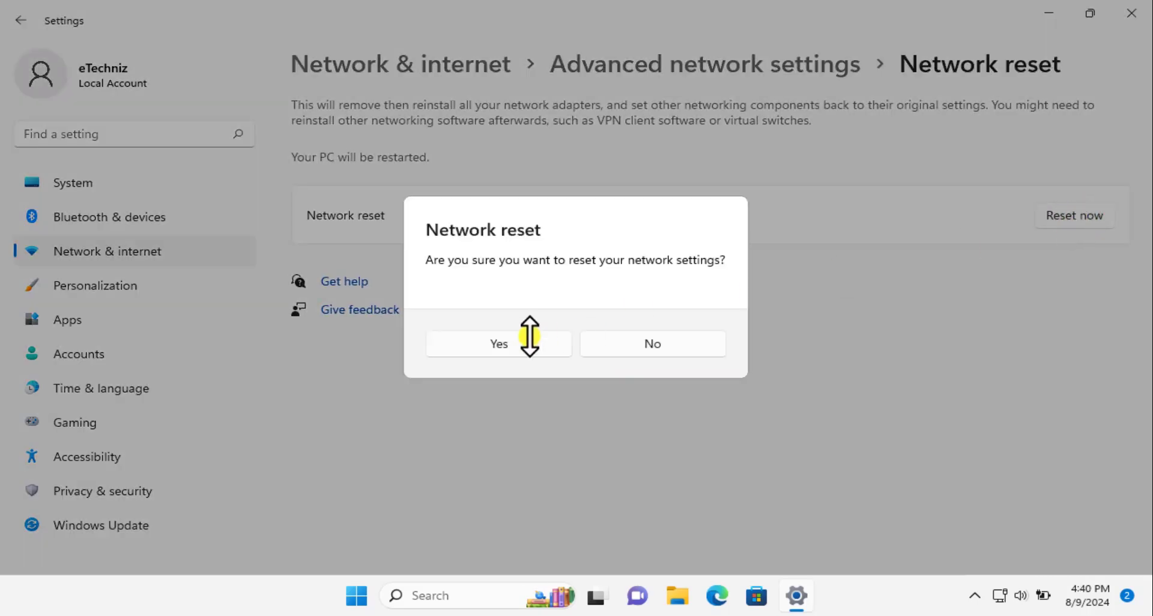
left_click(504, 345)
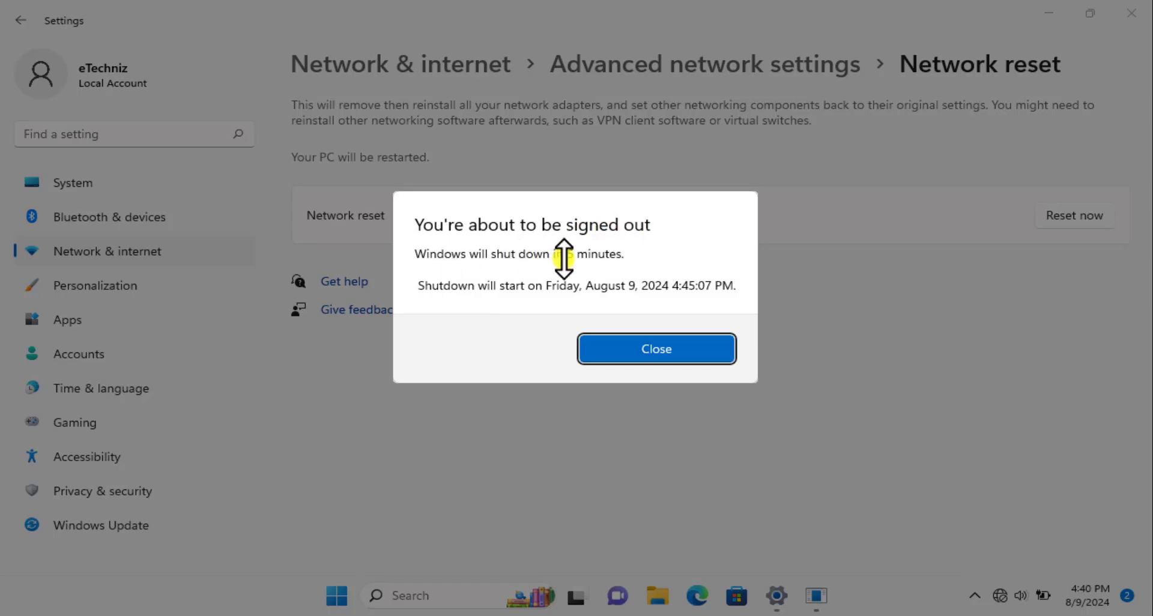
key("Return")
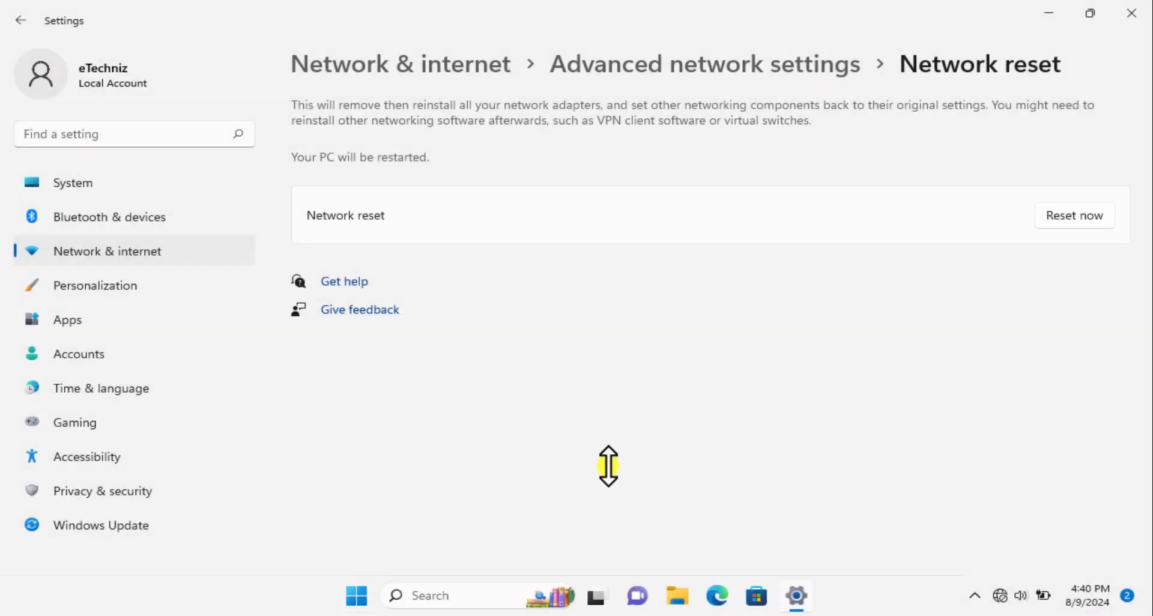
left_click(1130, 12)
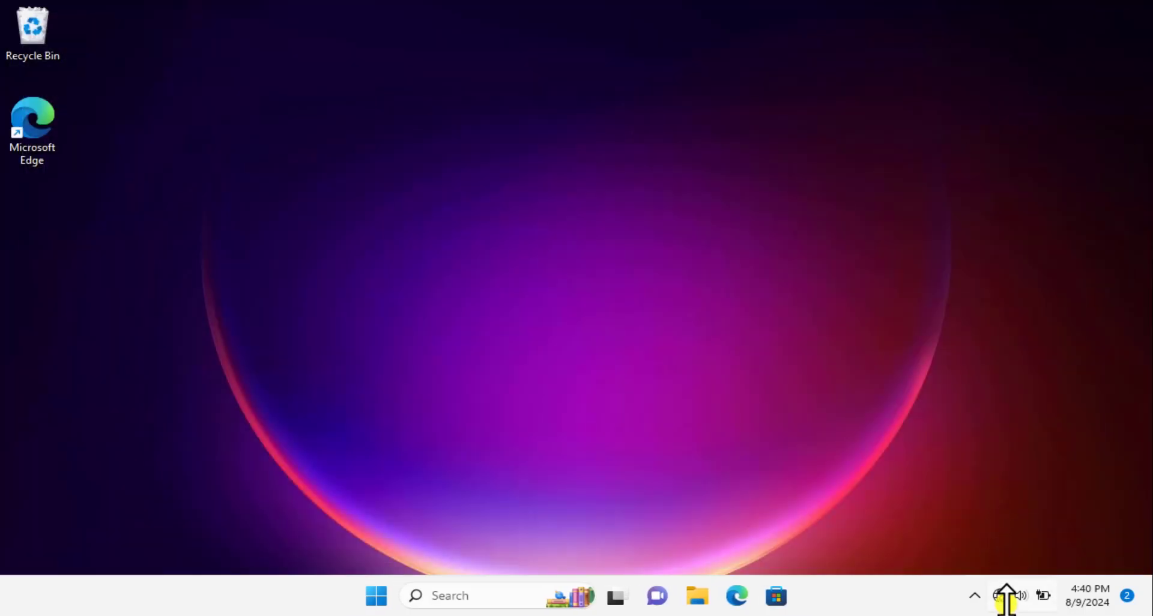
mouse_move(1003, 596)
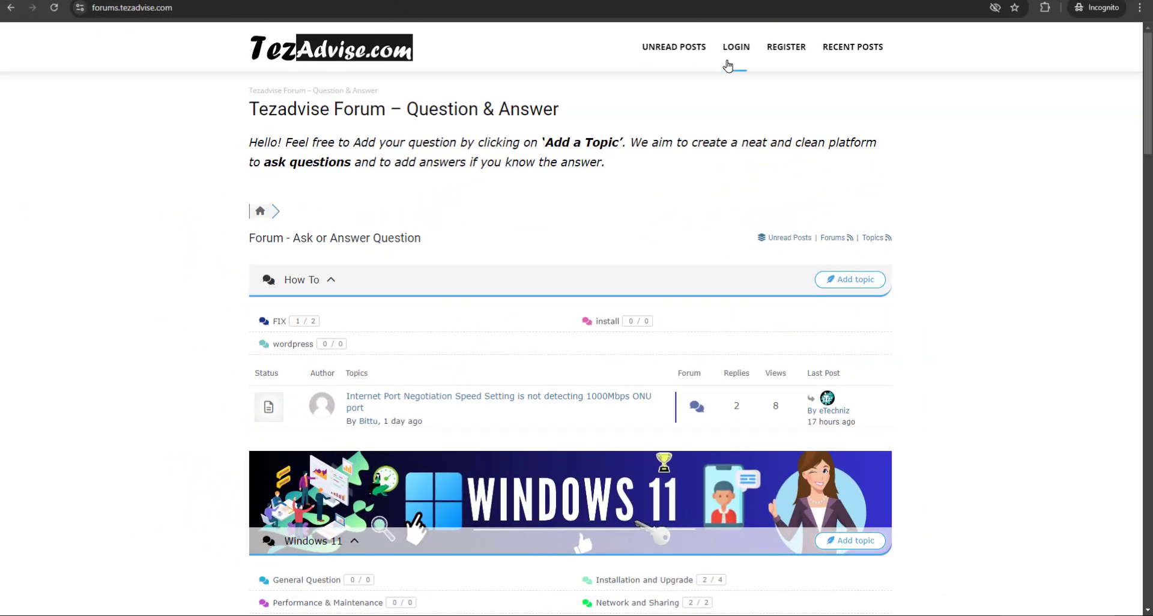
Step: Switch to the browser and examine the categories and topics on the Tezadvise forum at forums.tezadvise.com
left_click(150, 9)
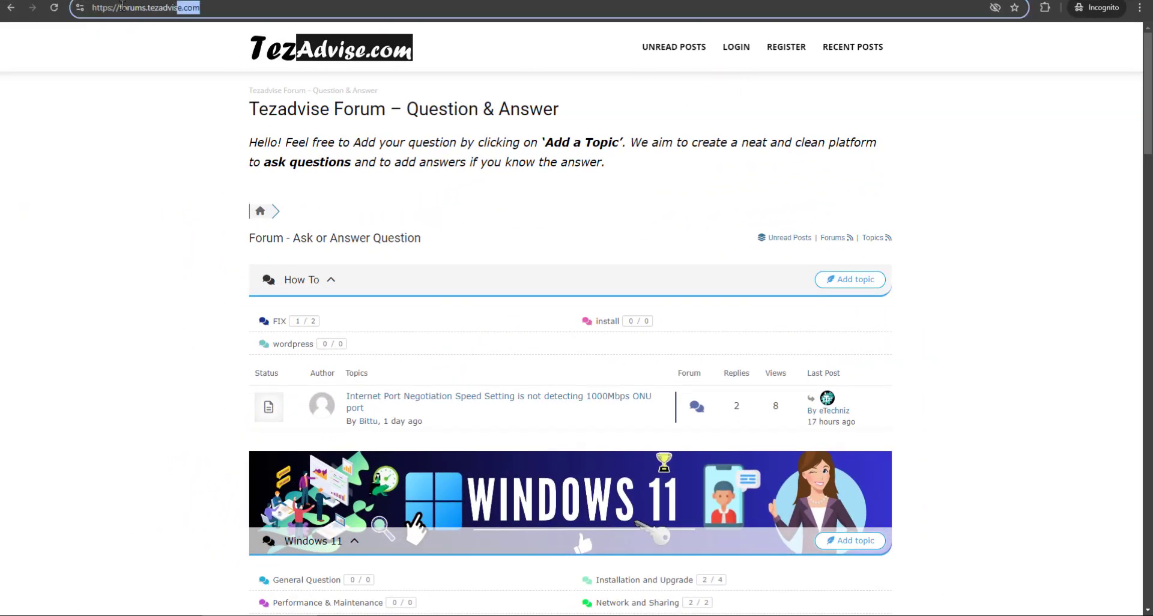
left_click(217, 180)
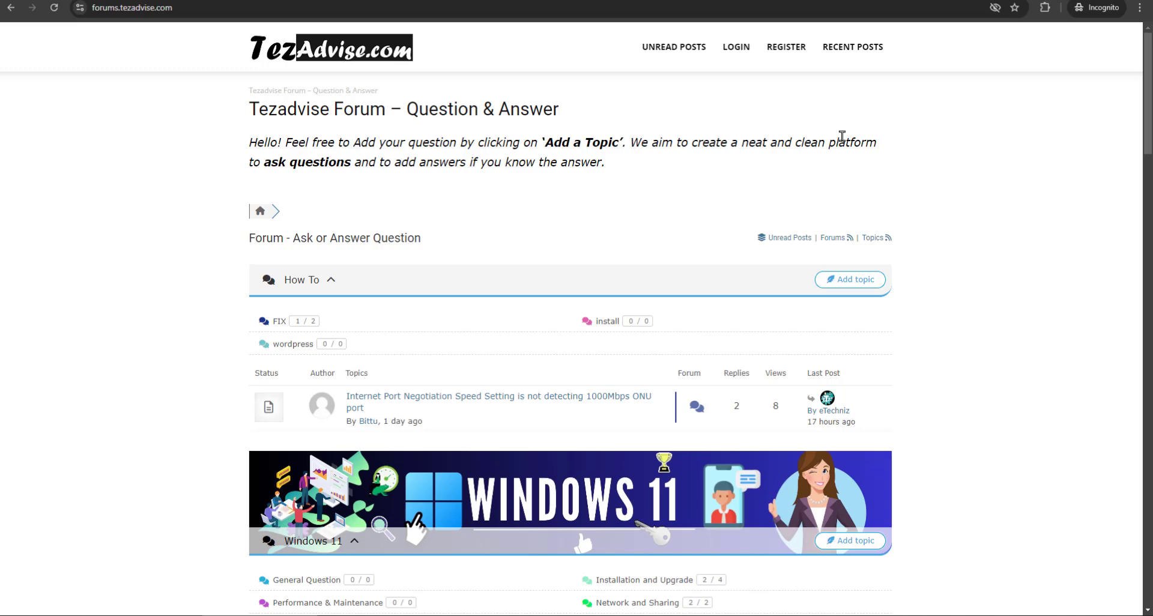
scroll(1008, 155, "down", 2)
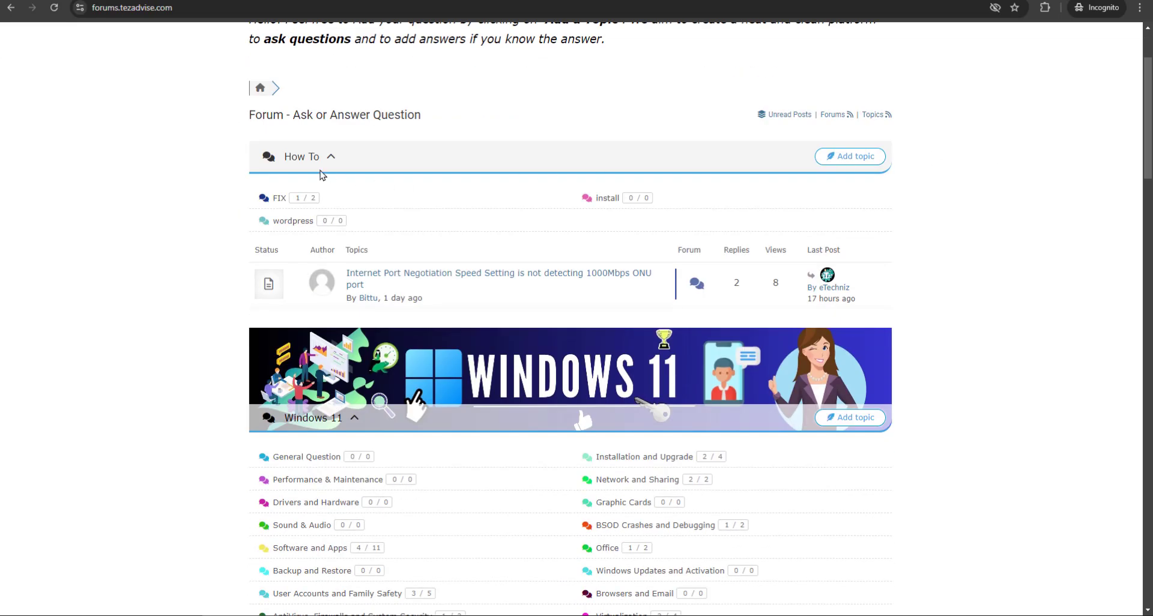
scroll(963, 187, "down", 3)
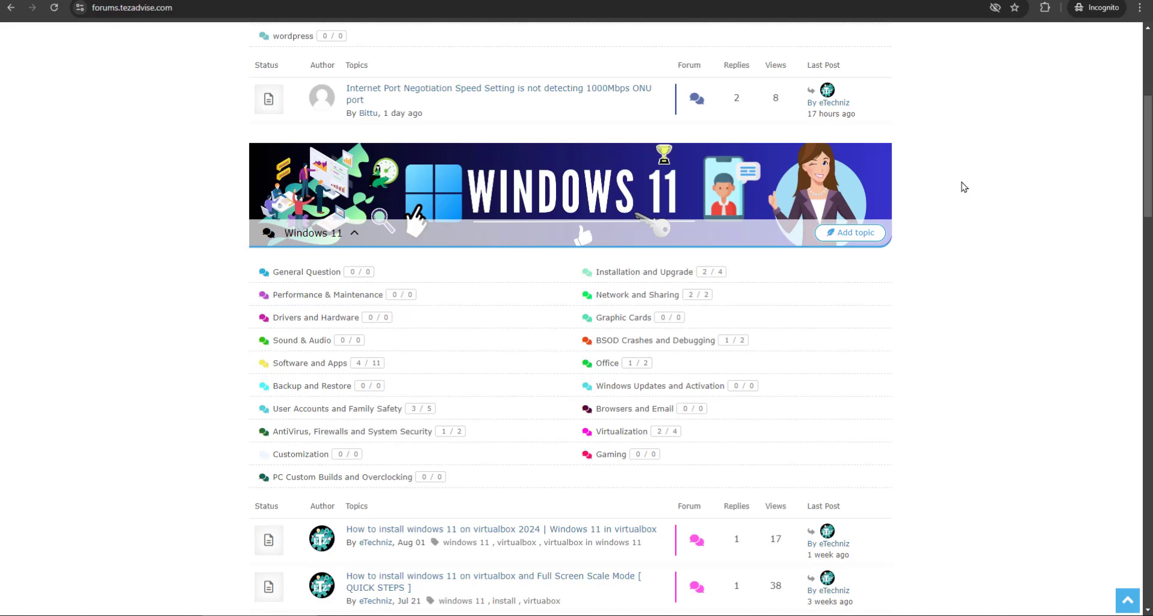
scroll(964, 187, "down", 8)
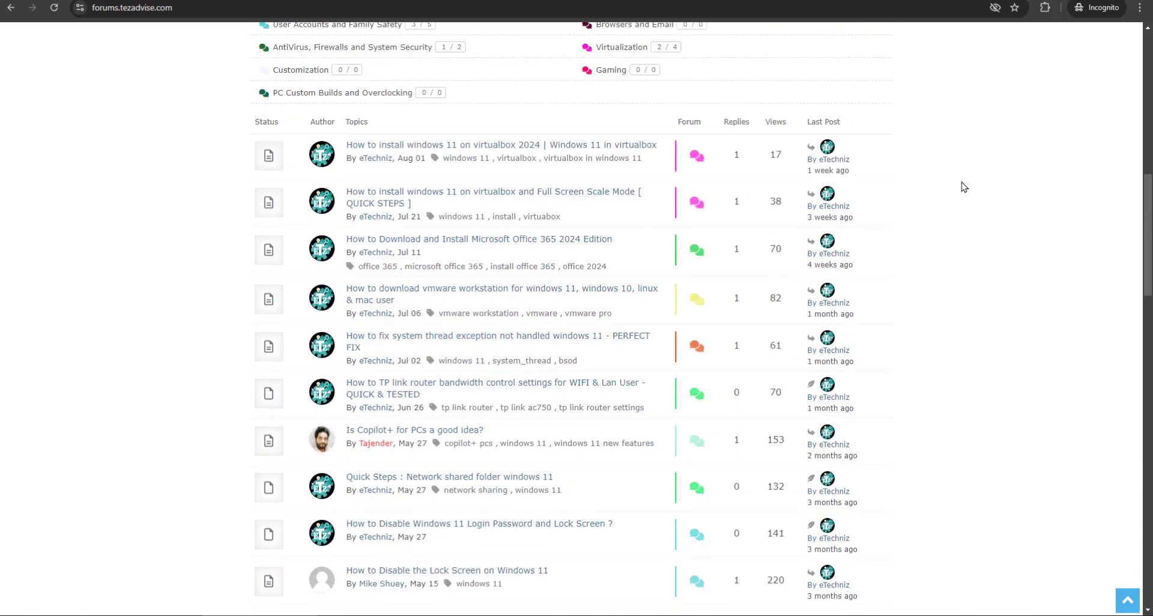
scroll(964, 187, "down", 11)
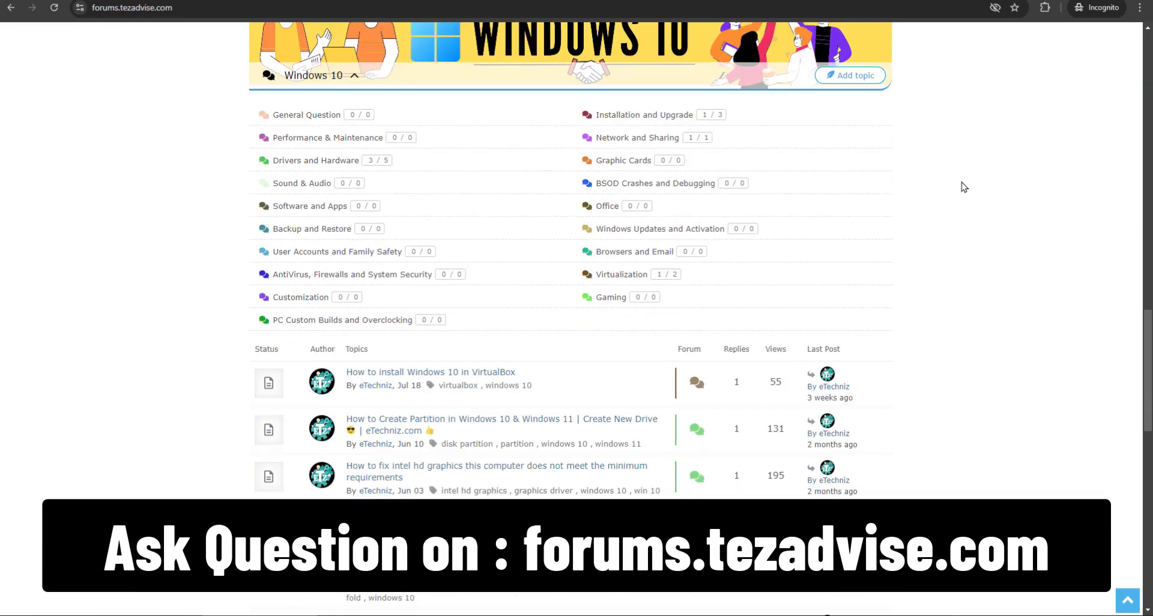
scroll(964, 187, "down", 8)
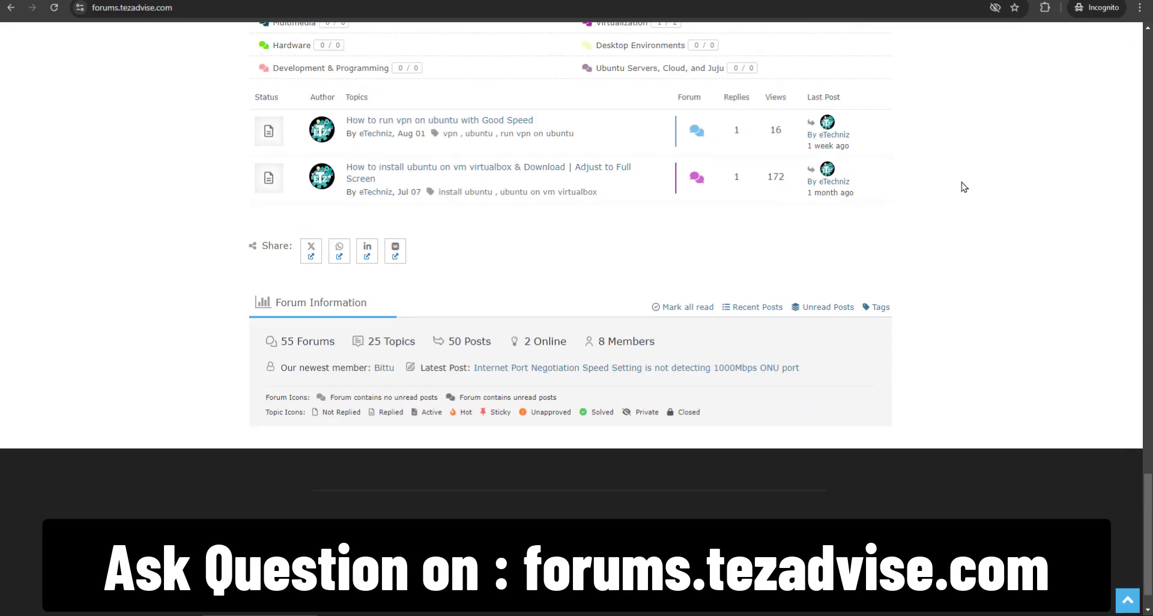
Step: Open the registration form of the Tezadvise forum
scroll(964, 186, "up", 2)
scroll(964, 187, "up", 20)
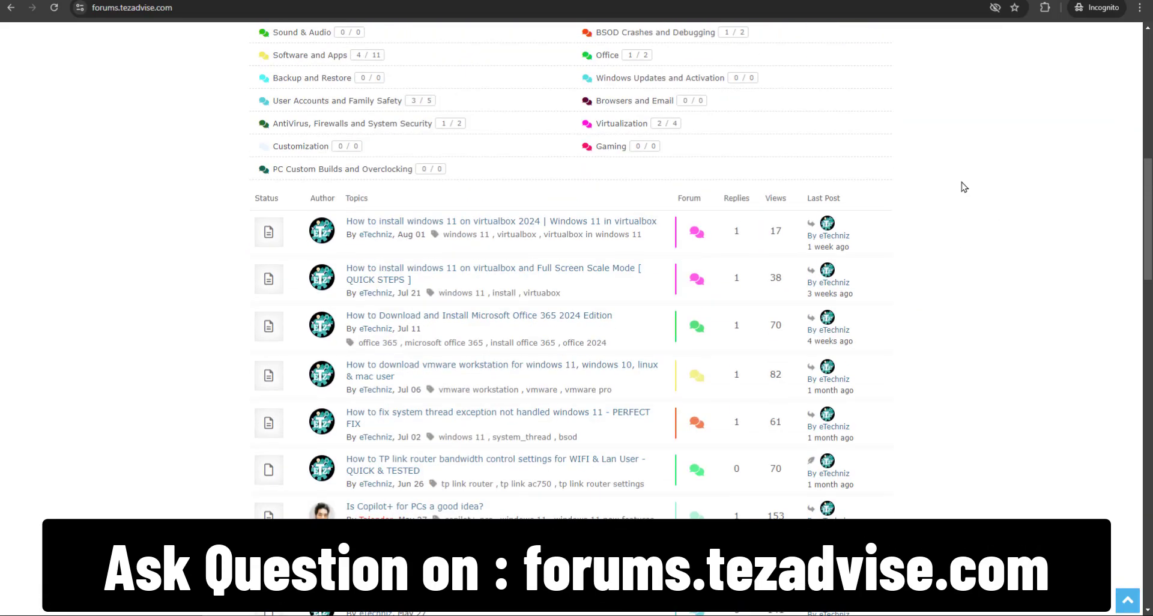
scroll(964, 188, "up", 3)
left_click(789, 50)
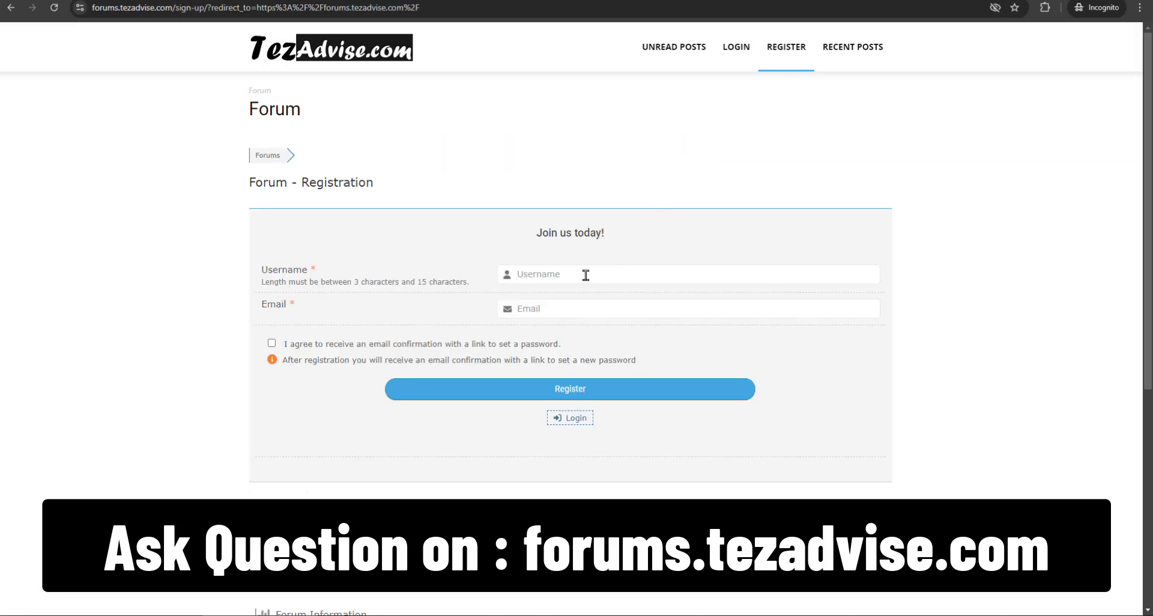